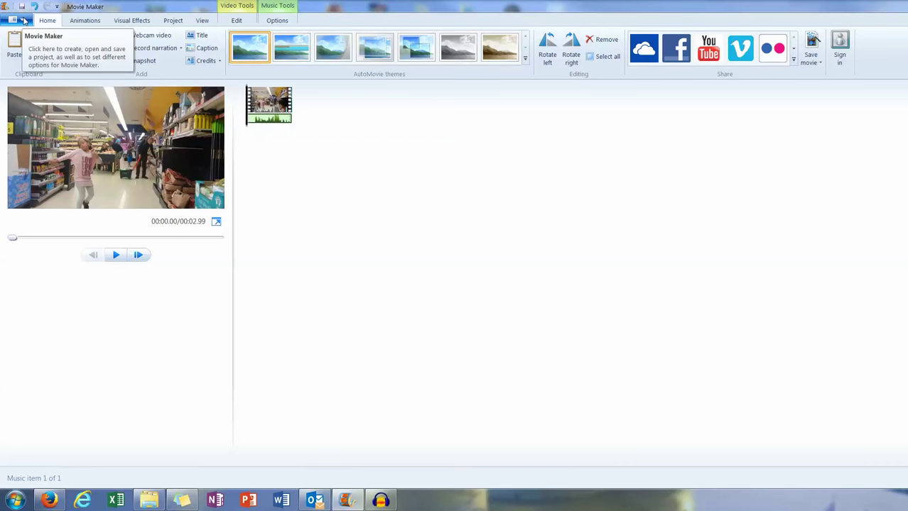
- Show the Movie Maker application menu's save options, dismiss them, then bring them back
{"action": "left_click", "coordinate": [23, 20]}
{"action": "mouse_move", "coordinate": [28, 167]}
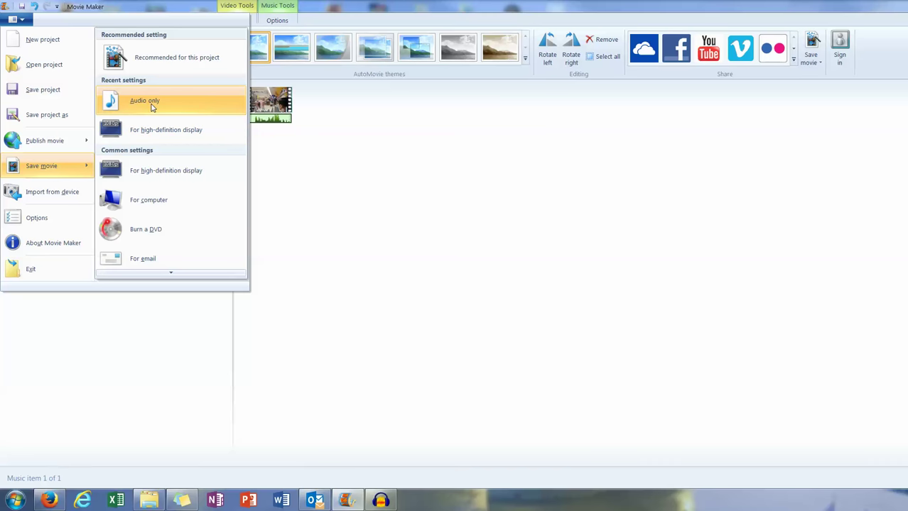
{"action": "left_click", "coordinate": [318, 140]}
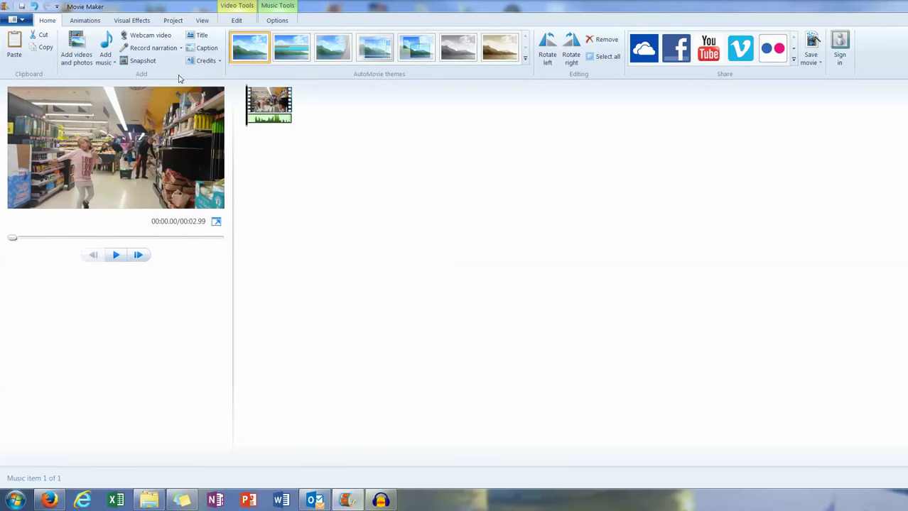
{"action": "left_click", "coordinate": [14, 19]}
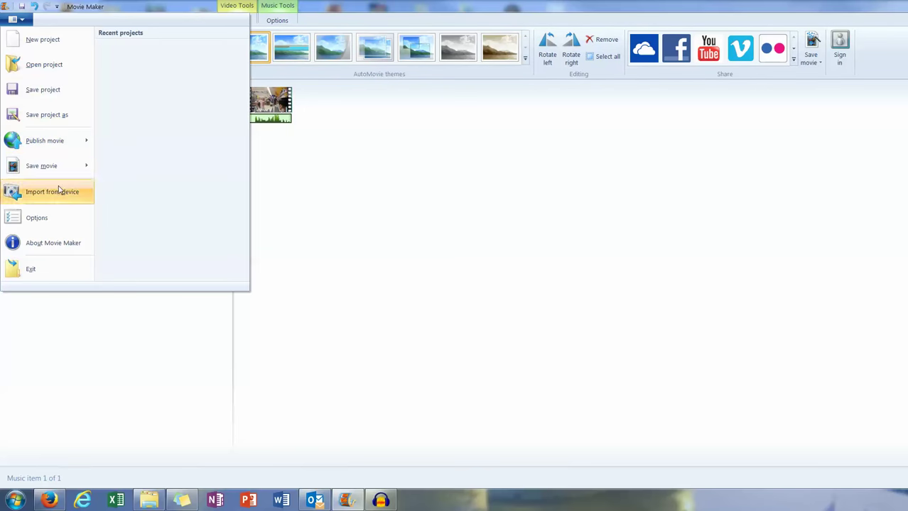
- Save the project as an audio-only file named TestAudio
{"action": "mouse_move", "coordinate": [61, 169]}
{"action": "left_click", "coordinate": [171, 103]}
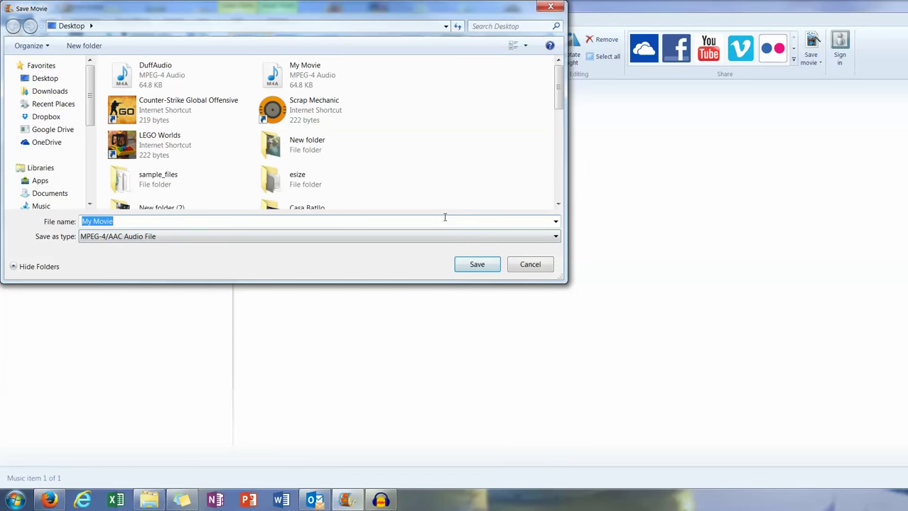
{"action": "type", "text": "TestAudio"}
{"action": "left_click", "coordinate": [478, 264]}
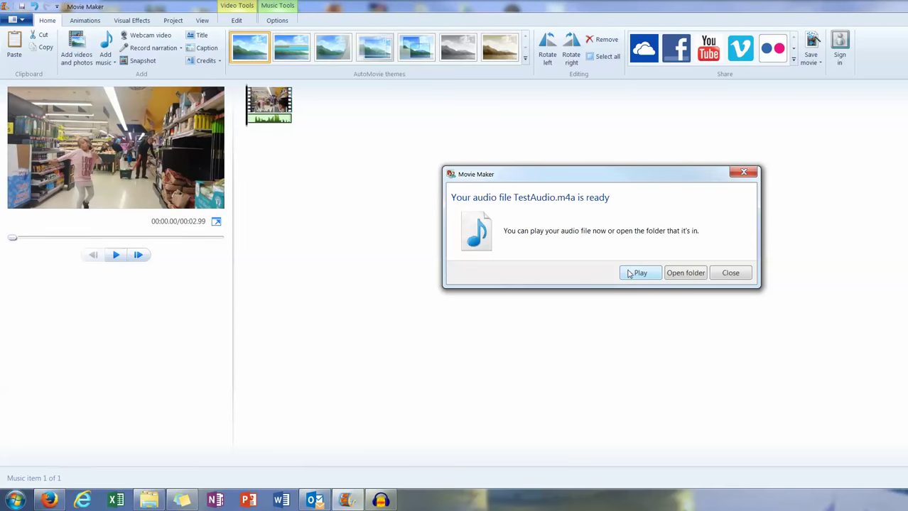
- Play the saved TestAudio file and the clip preview, then bring Audacity forward
{"action": "left_click", "coordinate": [635, 276]}
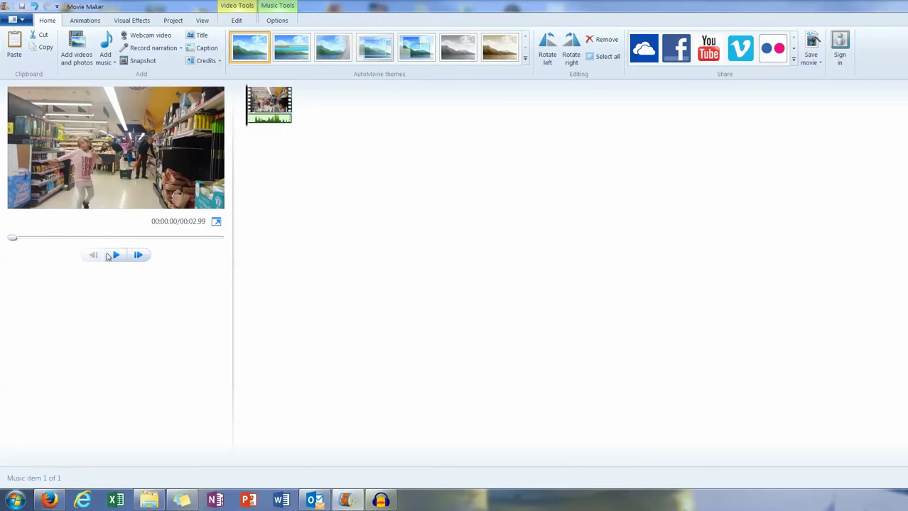
{"action": "left_click", "coordinate": [116, 255]}
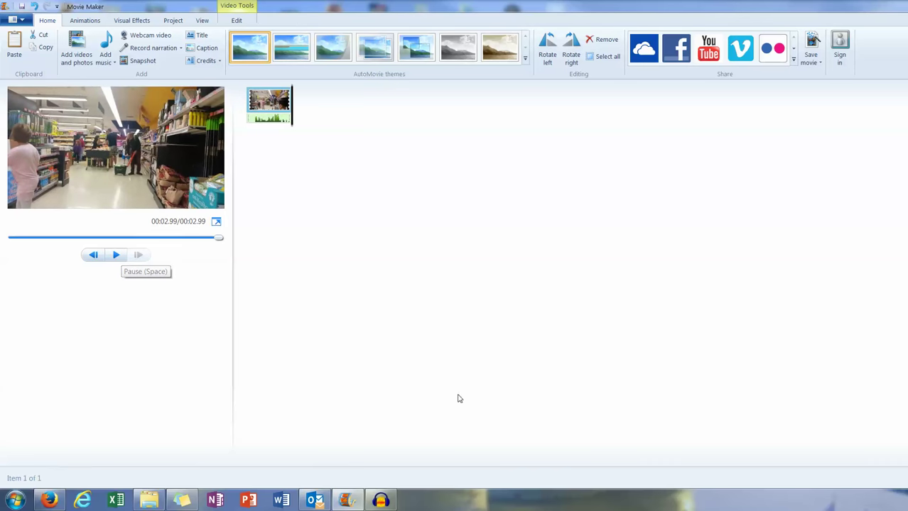
{"action": "left_click", "coordinate": [381, 501]}
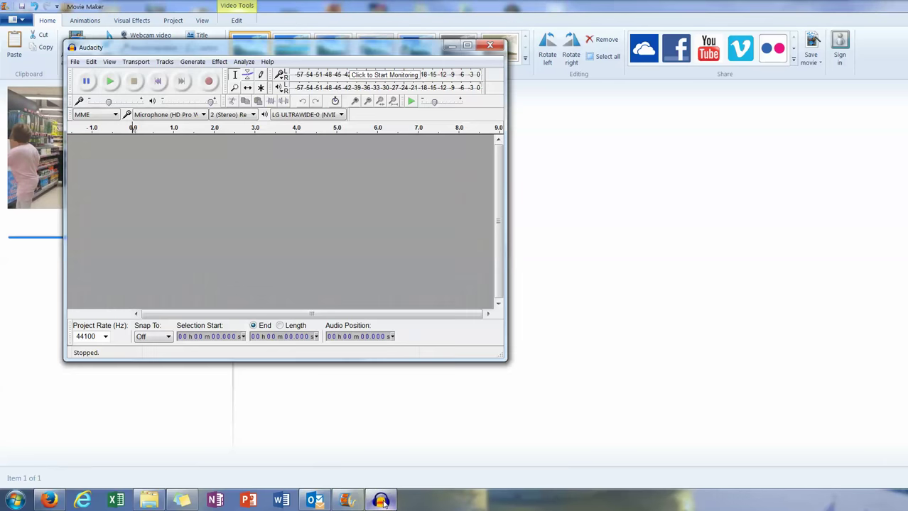
- Search the Desktop for 'audi', select TestAudio, and snap Explorer to the right half
{"action": "left_click", "coordinate": [149, 501]}
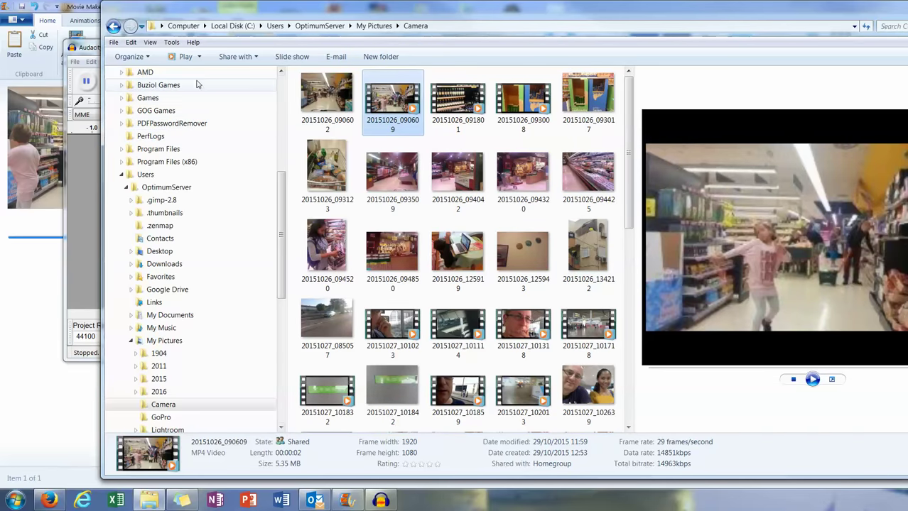
{"action": "left_click", "coordinate": [280, 82]}
{"action": "left_click", "coordinate": [174, 89]}
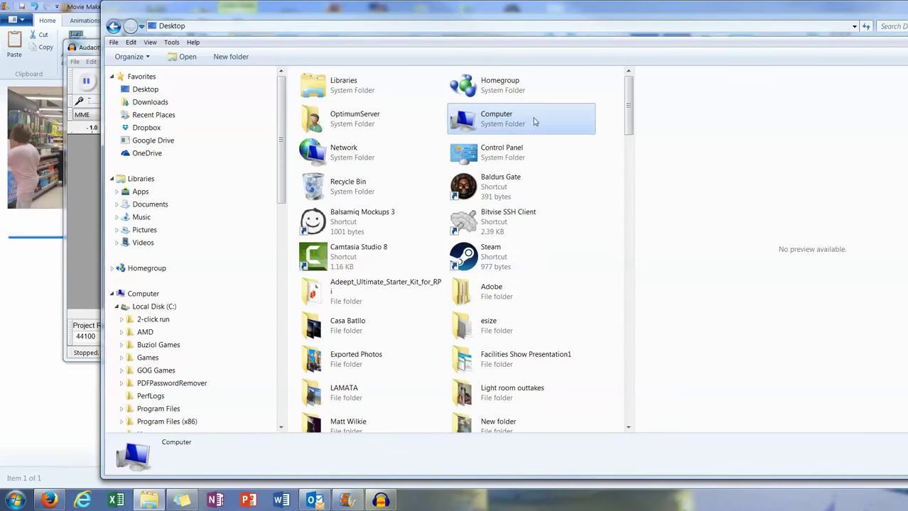
{"action": "left_click_drag", "start_coordinate": [628, 107], "coordinate": [627, 406]}
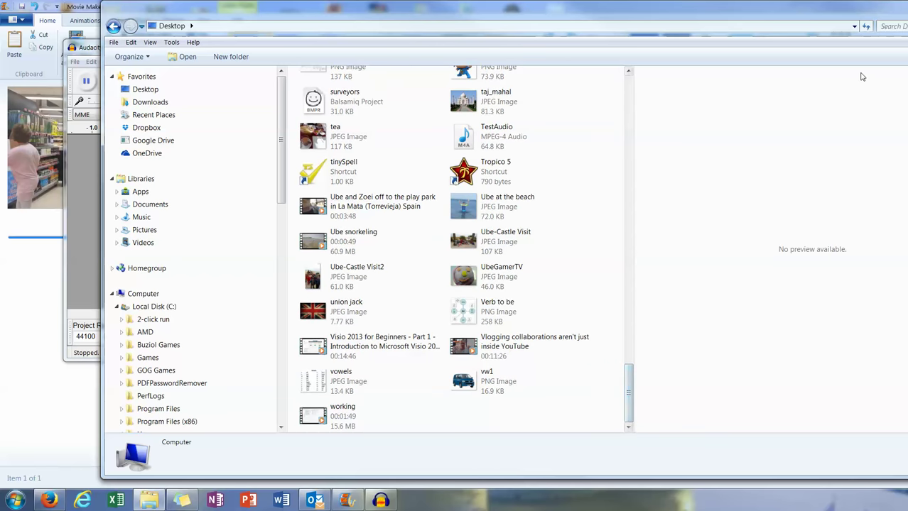
{"action": "left_click", "coordinate": [885, 26]}
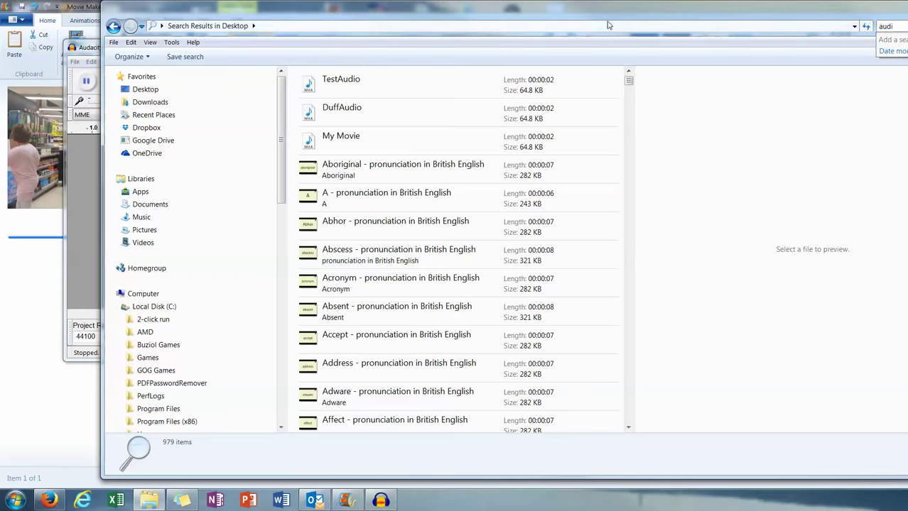
{"action": "left_click", "coordinate": [468, 83]}
{"action": "key", "text": "super+Right"}
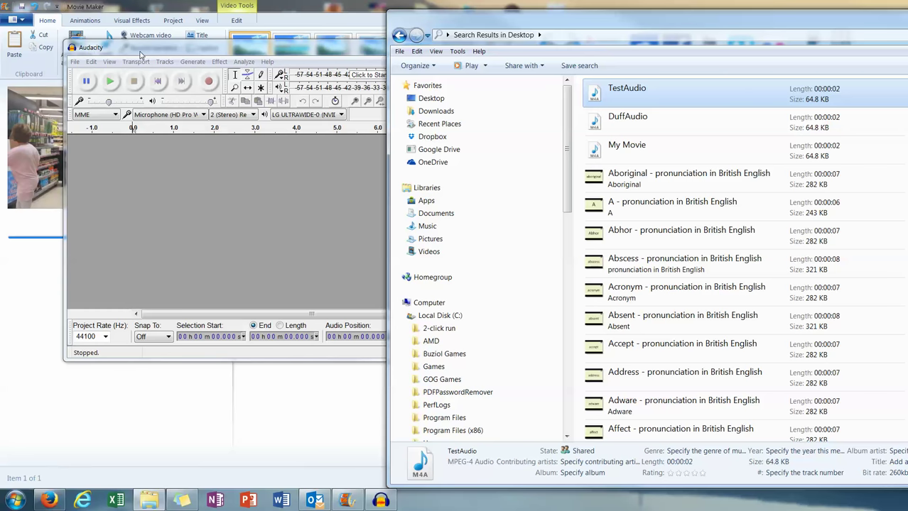
- Drag TestAudio.m4a into Audacity, dismiss the unsupported-format error, and minimise Explorer
{"action": "left_click_drag", "start_coordinate": [654, 93], "coordinate": [238, 195]}
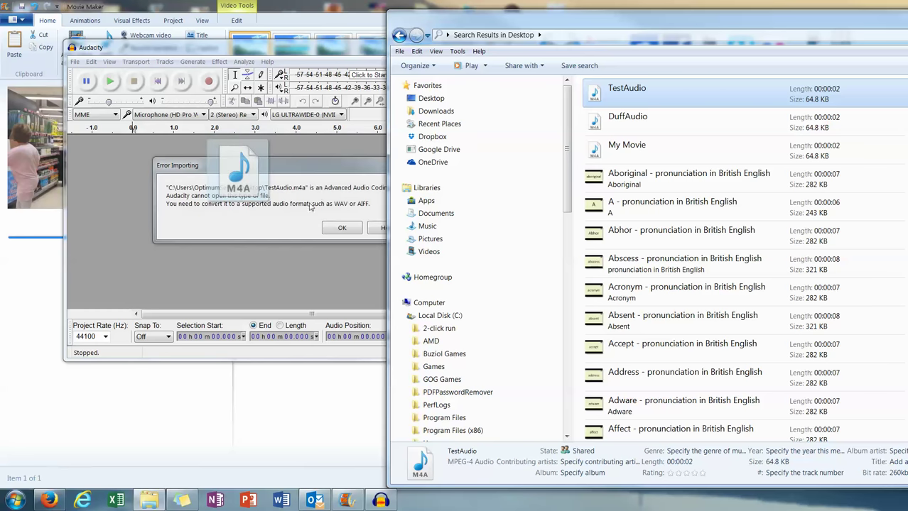
{"action": "left_click", "coordinate": [340, 229]}
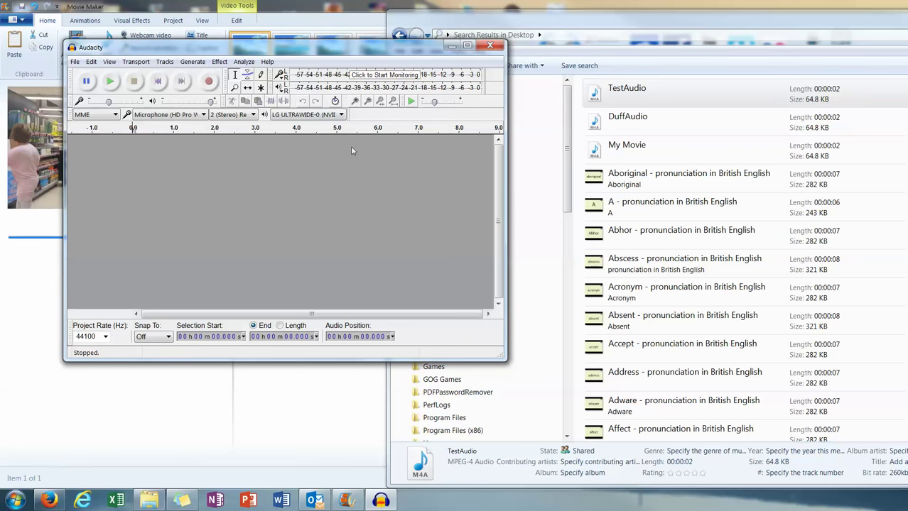
{"action": "left_click", "coordinate": [698, 70]}
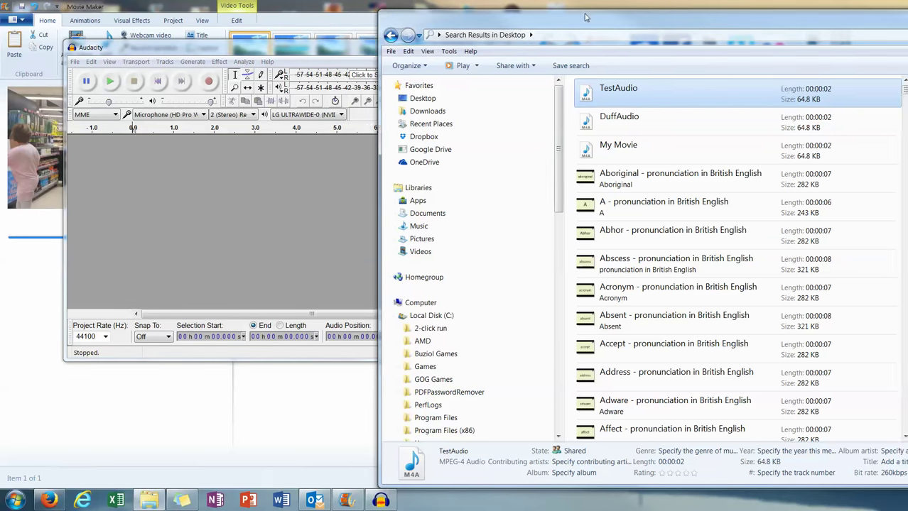
{"action": "left_click_drag", "start_coordinate": [699, 41], "coordinate": [361, 26]}
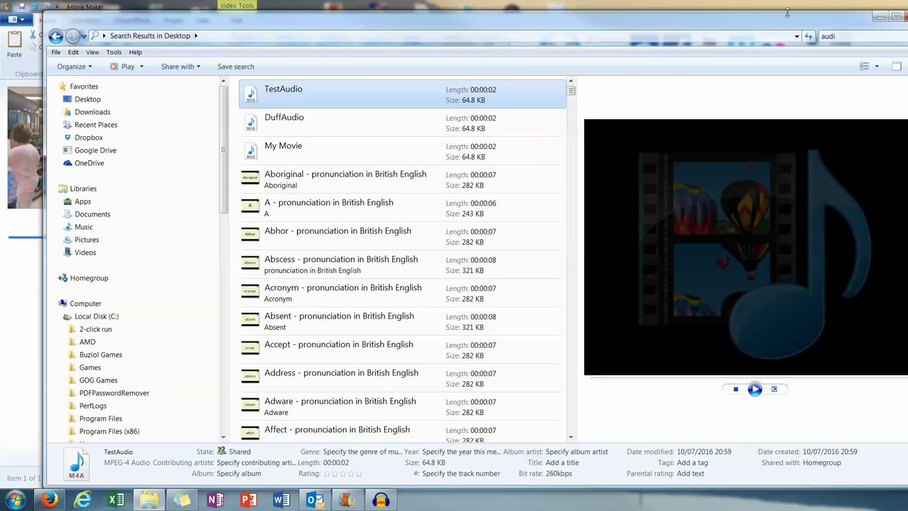
{"action": "left_click", "coordinate": [877, 19]}
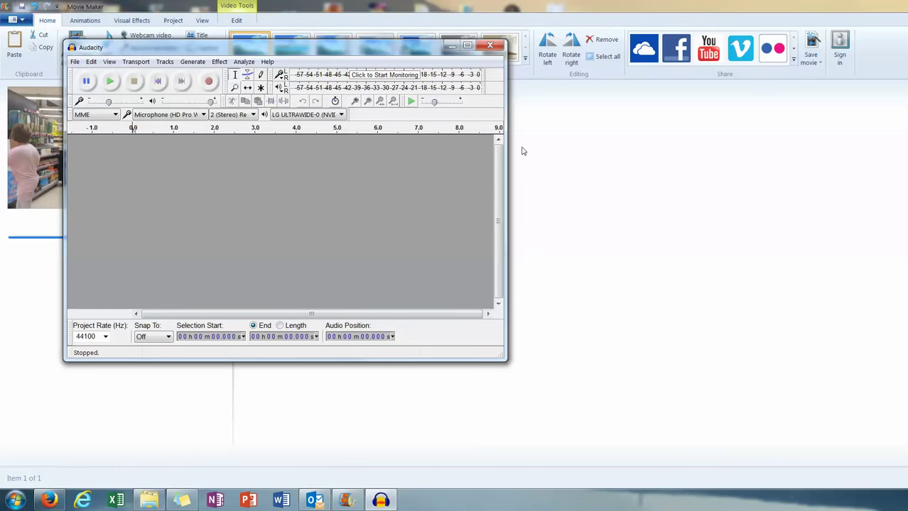
- Open the Camera clip 20151026_090609 with VLC media player from Explorer
{"action": "left_click", "coordinate": [149, 500]}
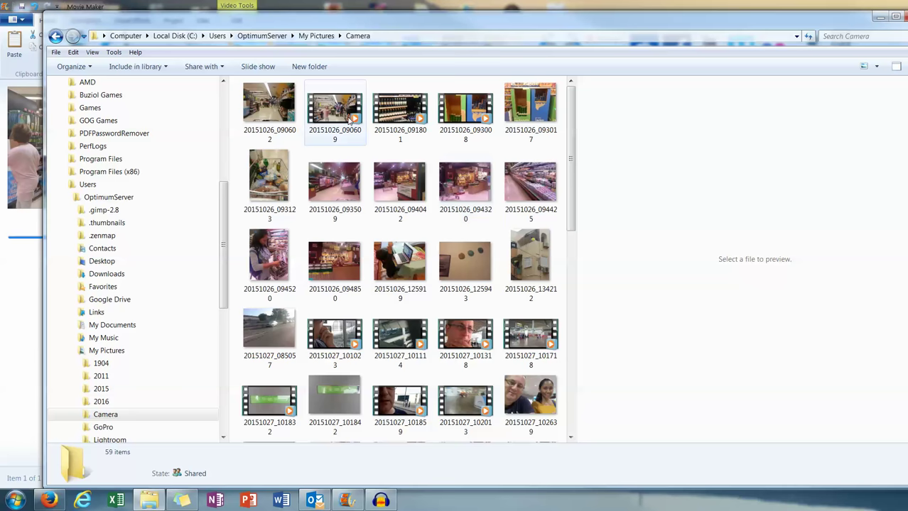
{"action": "right_click", "coordinate": [337, 125]}
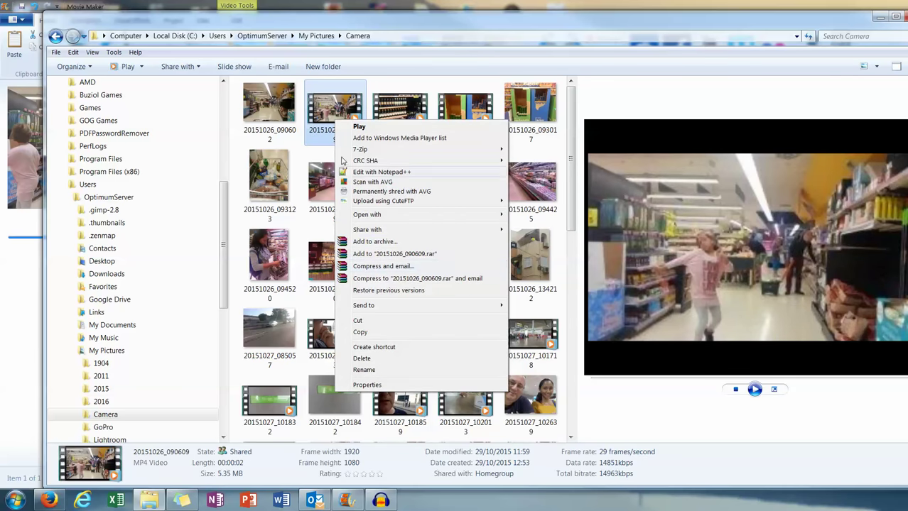
{"action": "mouse_move", "coordinate": [446, 222]}
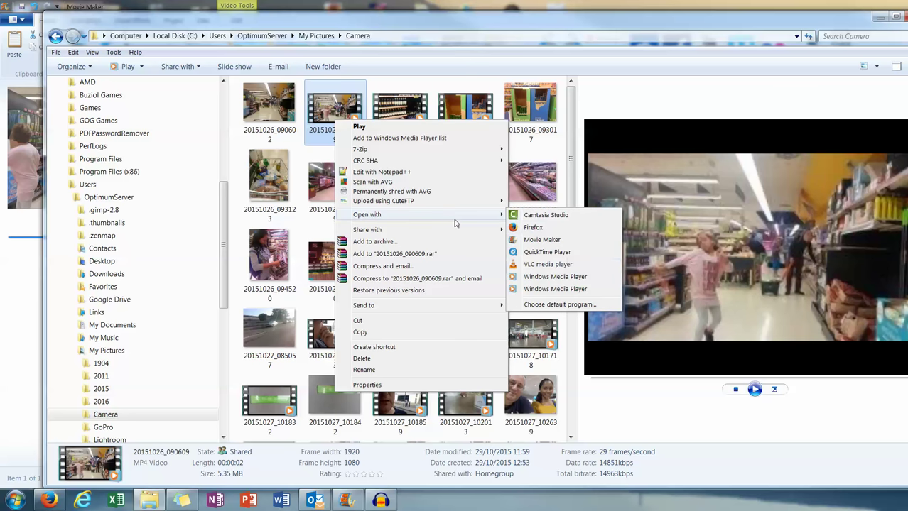
{"action": "left_click", "coordinate": [567, 265]}
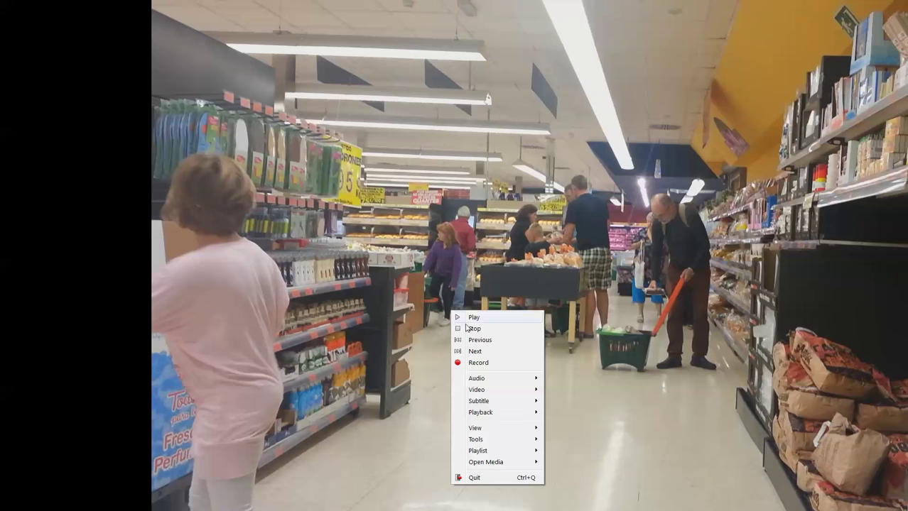
- Reach VLC's Open Media dialog on the File tab via Open Media > Open File
{"action": "mouse_move", "coordinate": [501, 464]}
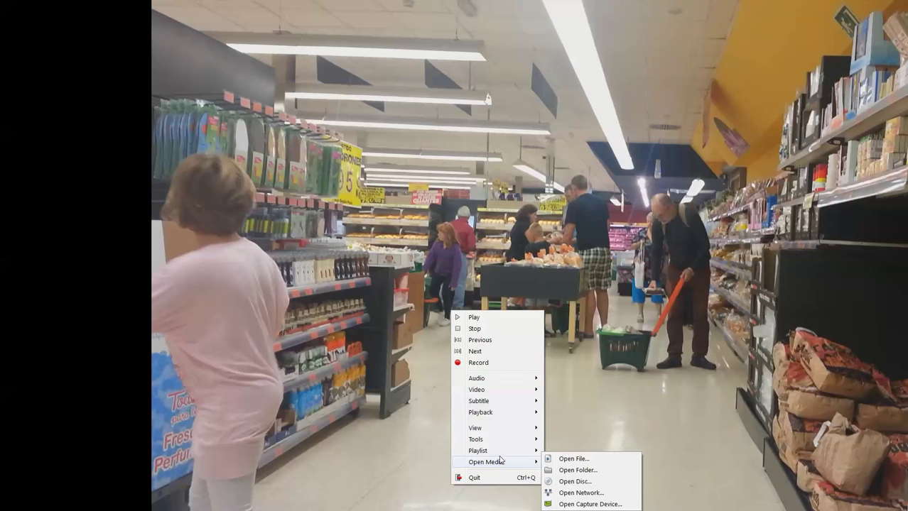
{"action": "mouse_move", "coordinate": [499, 429]}
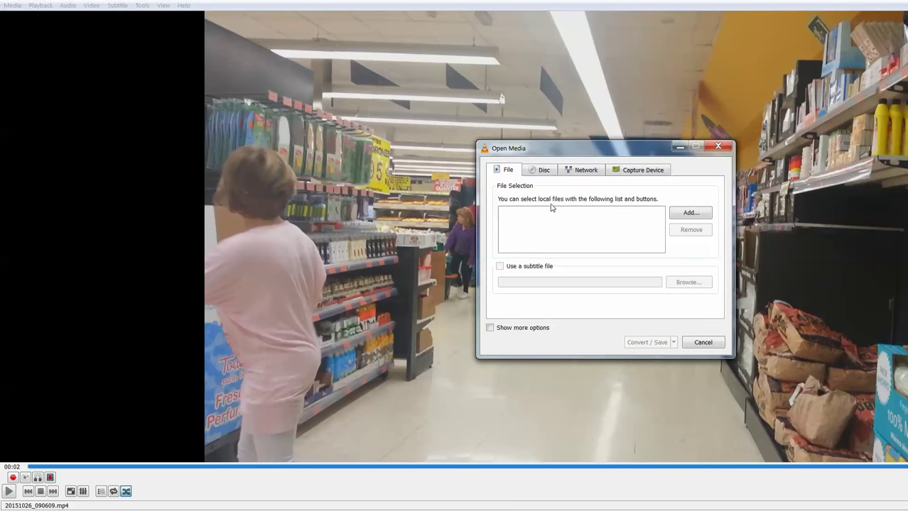
- Add the video 20151026_090609.mp4 as the source file
{"action": "left_click", "coordinate": [691, 216]}
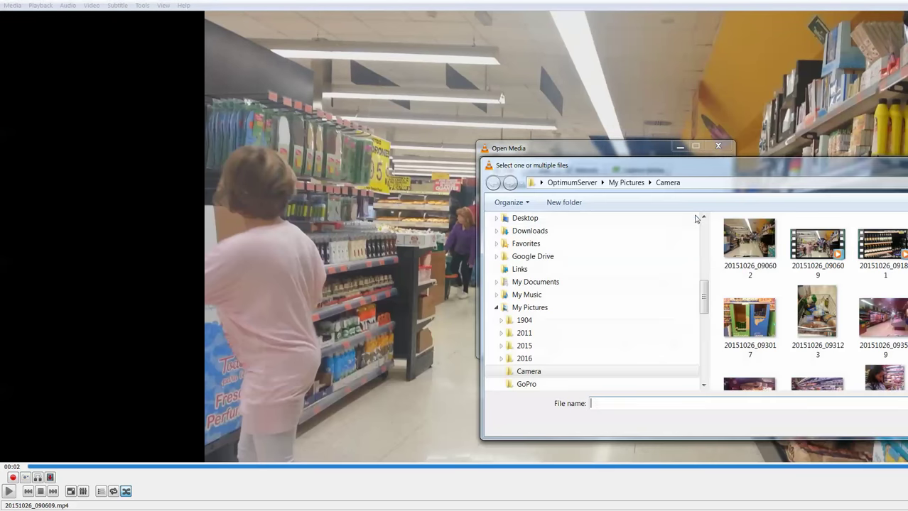
{"action": "left_click", "coordinate": [819, 248]}
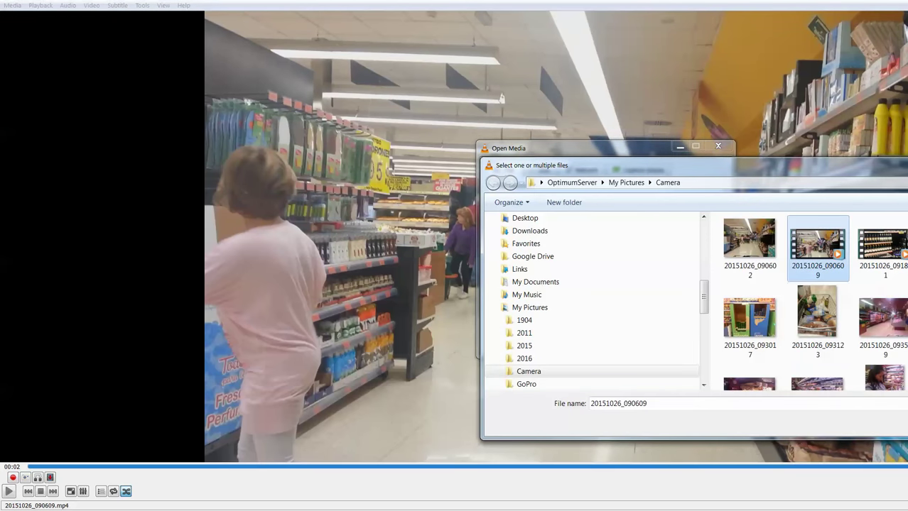
{"action": "key", "text": "Return"}
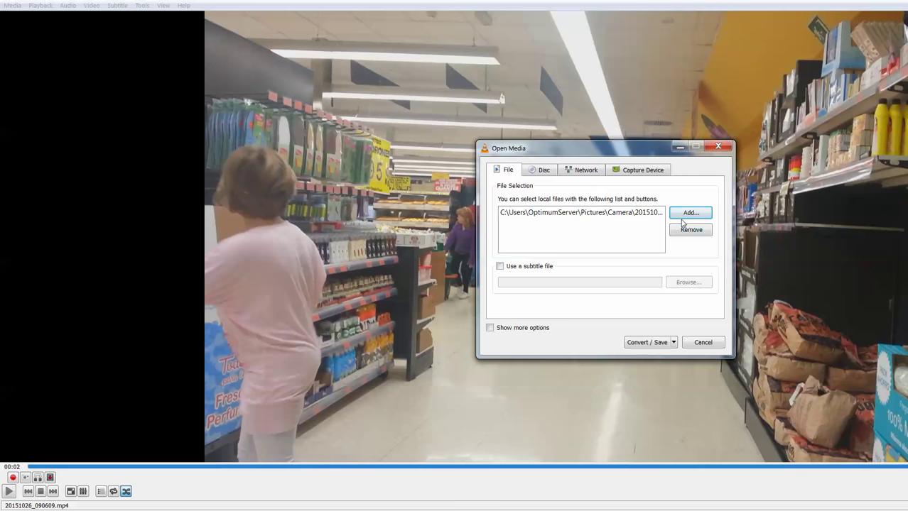
- Choose Convert and set the conversion profile to Audio - MP3
{"action": "left_click", "coordinate": [657, 341]}
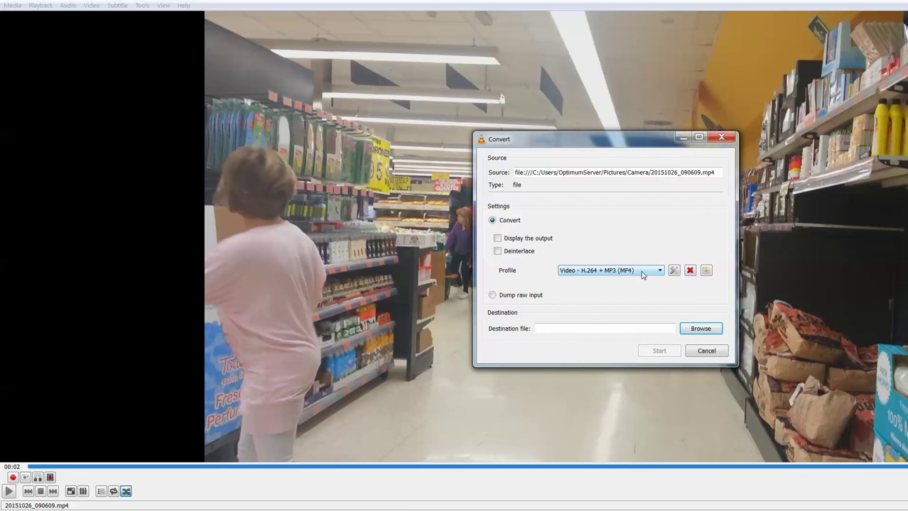
{"action": "left_click", "coordinate": [642, 275]}
{"action": "left_click_drag", "start_coordinate": [660, 294], "coordinate": [659, 318]}
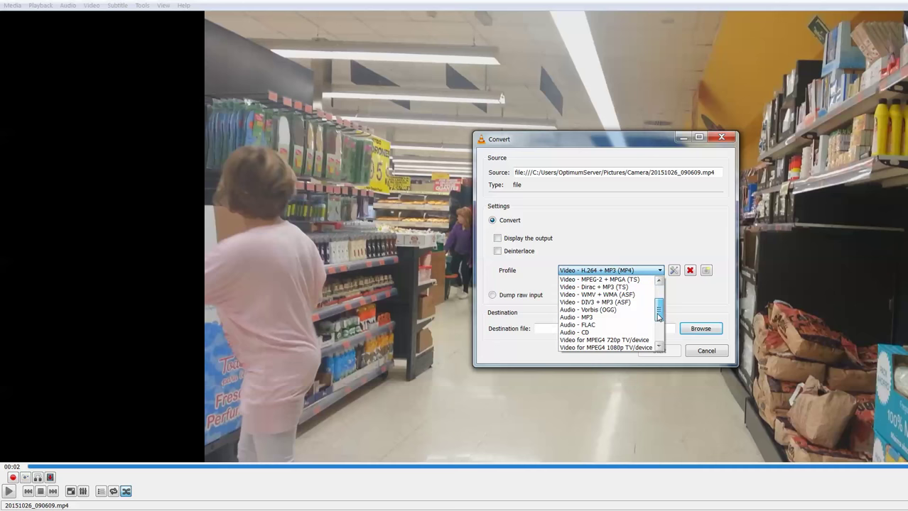
{"action": "left_click", "coordinate": [628, 317]}
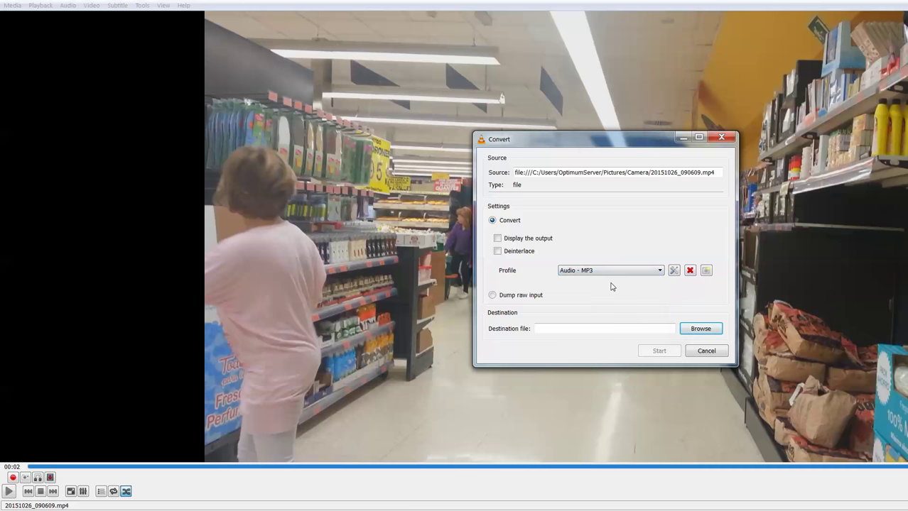
- Set the destination file to audio4Aud.mp3 on the Desktop and start the conversion
{"action": "left_click", "coordinate": [700, 329]}
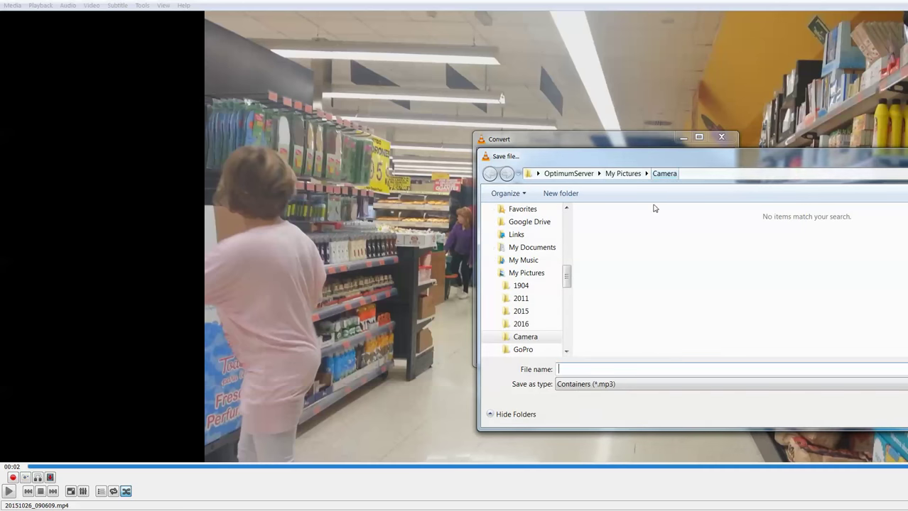
{"action": "left_click_drag", "start_coordinate": [568, 274], "coordinate": [568, 220]}
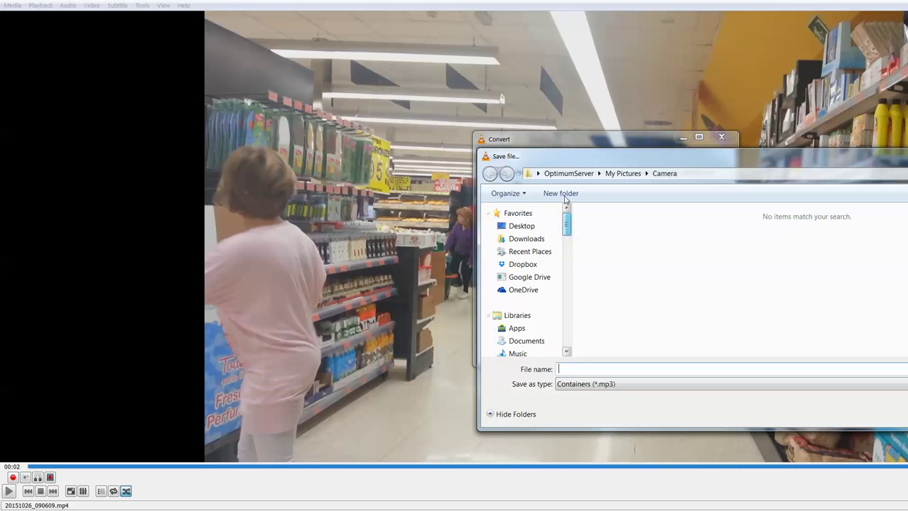
{"action": "left_click", "coordinate": [521, 225]}
{"action": "left_click", "coordinate": [598, 370]}
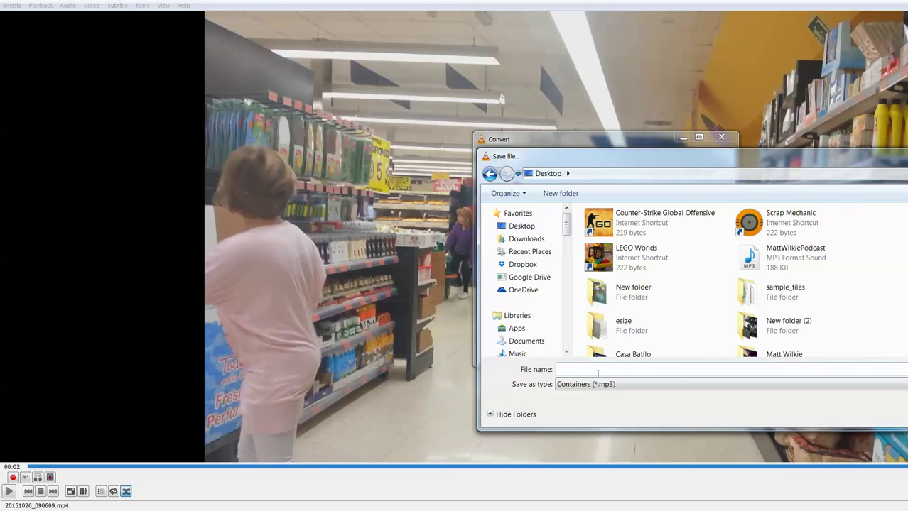
{"action": "type", "text": "m"}
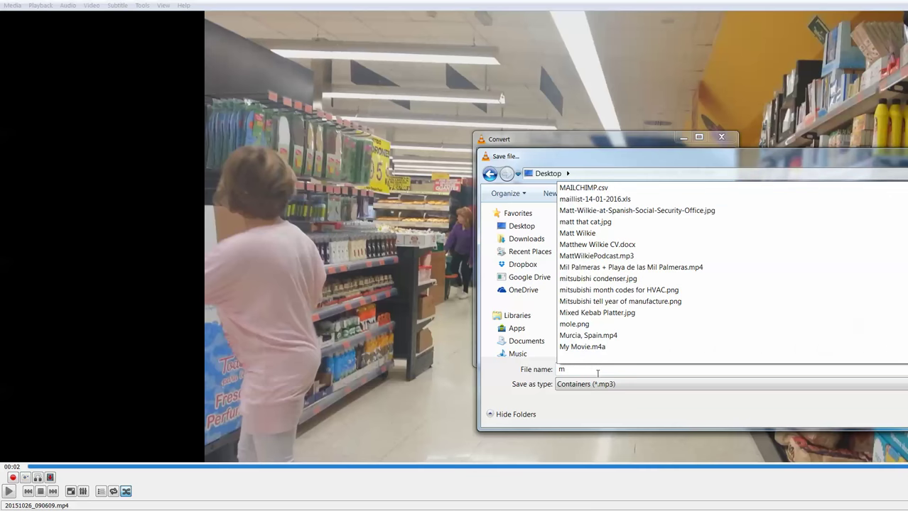
{"action": "key", "text": "BackSpace"}
{"action": "type", "text": "a"}
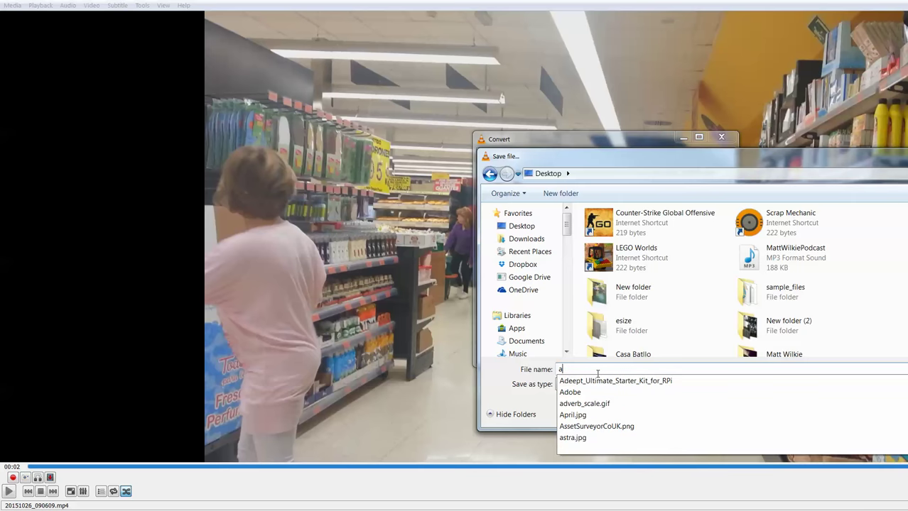
{"action": "type", "text": "dudio4Aud"}
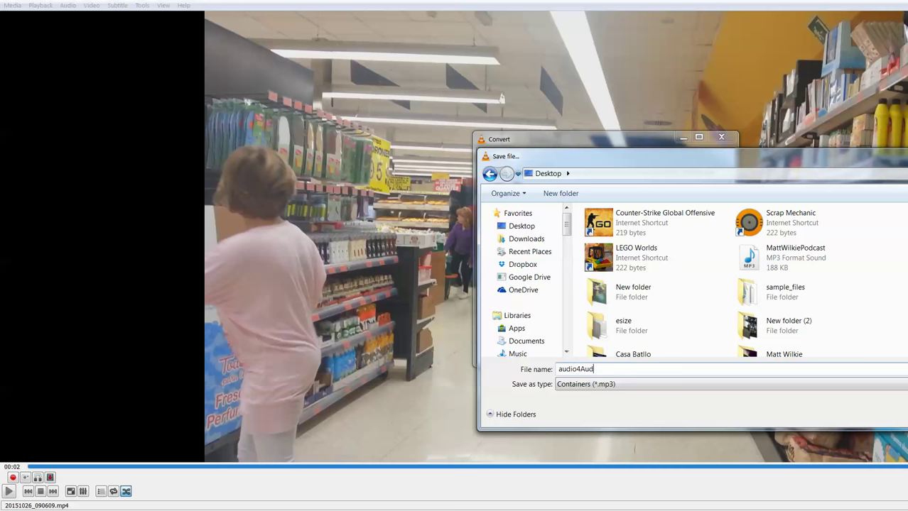
{"action": "key", "text": "ctrl+a"}
{"action": "key", "text": "Return"}
{"action": "left_click", "coordinate": [659, 350]}
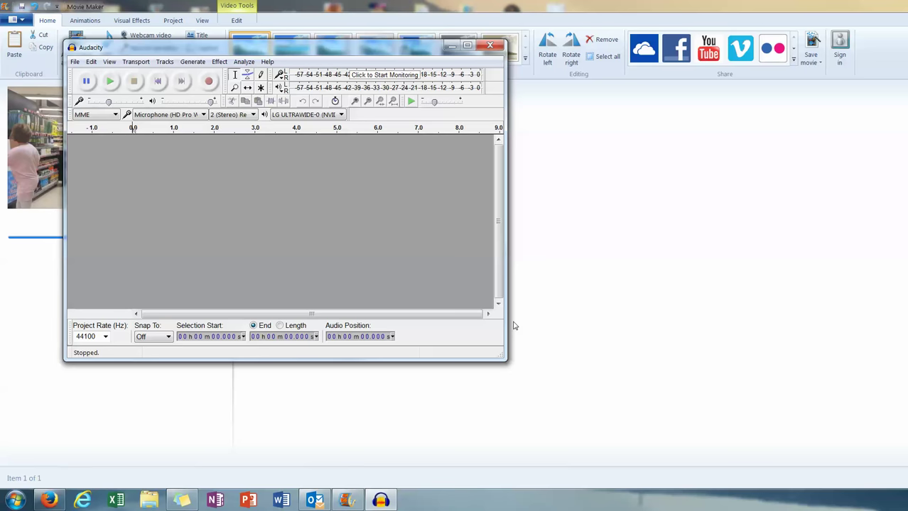
- Search the Desktop in Explorer for 'aud' and select audio4Aud
{"action": "left_click", "coordinate": [150, 501]}
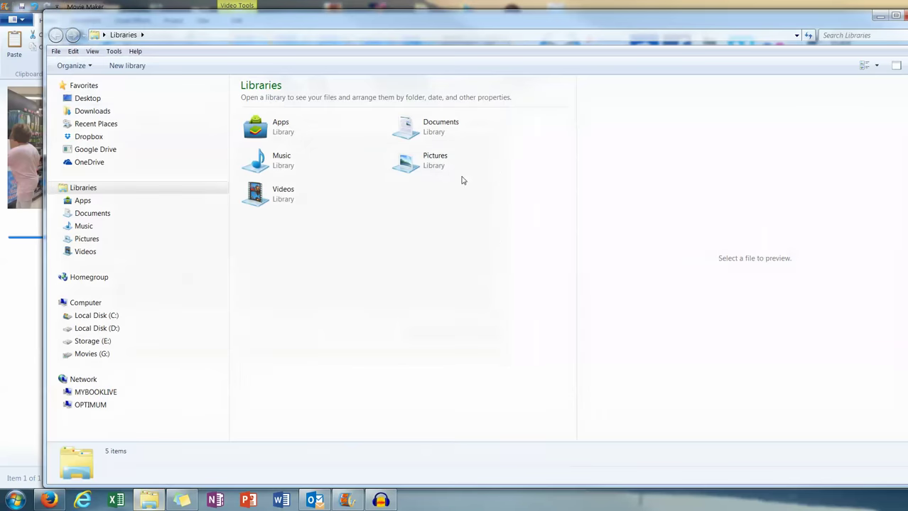
{"action": "left_click", "coordinate": [87, 98]}
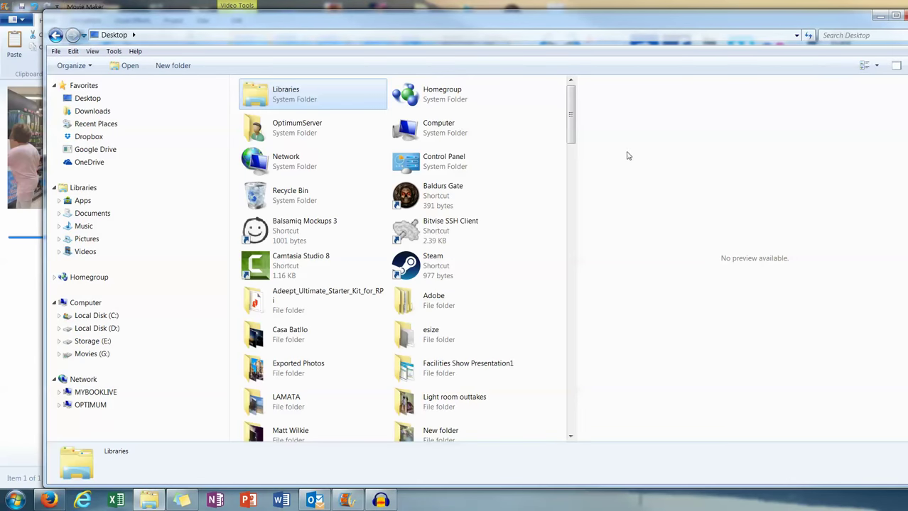
{"action": "left_click_drag", "start_coordinate": [570, 119], "coordinate": [572, 380]}
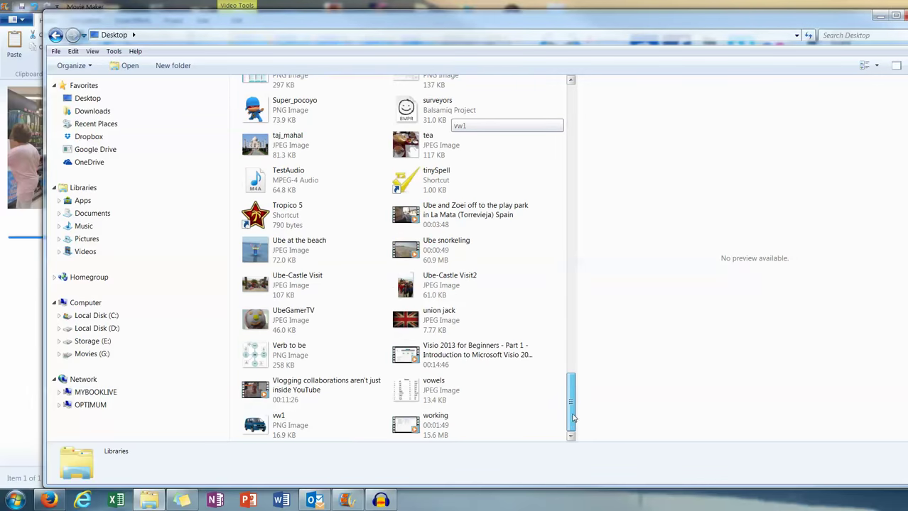
{"action": "mouse_move", "coordinate": [576, 413]}
{"action": "left_mouse_down"}
{"action": "mouse_move", "coordinate": [584, 386]}
{"action": "mouse_move", "coordinate": [586, 419]}
{"action": "left_mouse_up"}
{"action": "left_click", "coordinate": [846, 34]}
{"action": "type", "text": "a"}
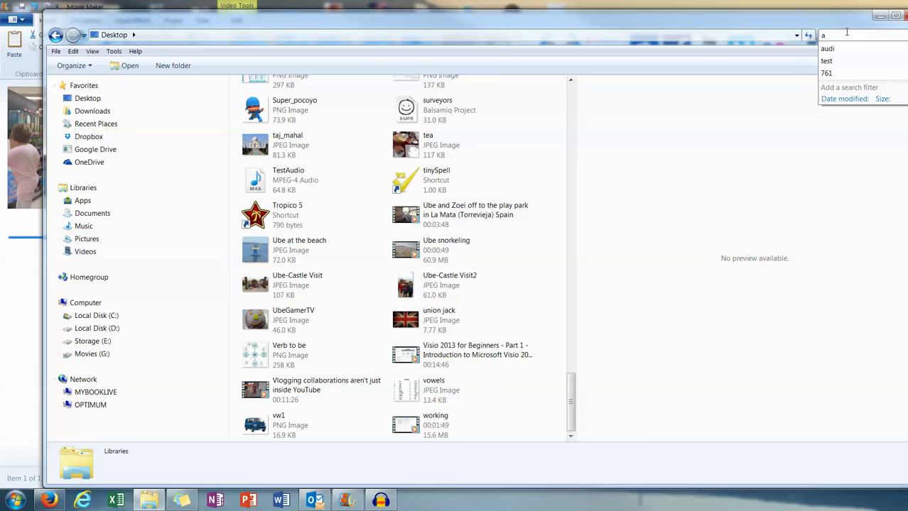
{"action": "type", "text": "ud"}
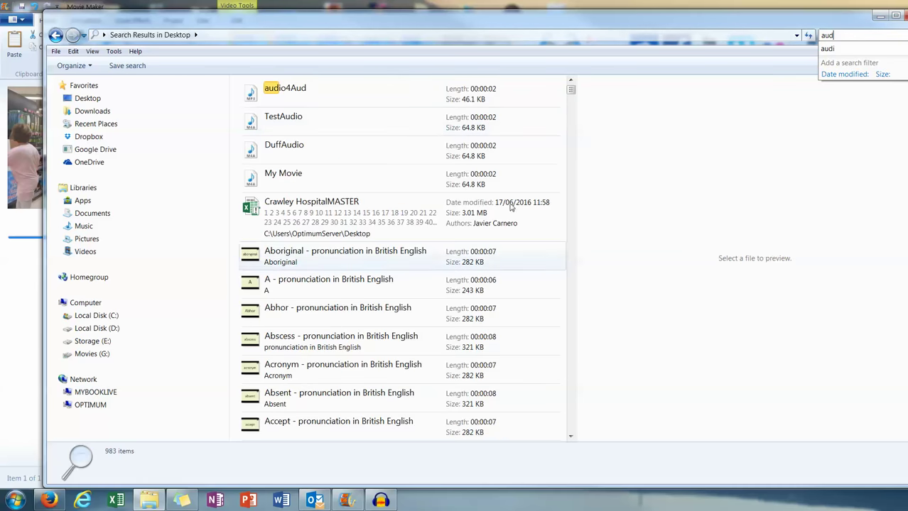
{"action": "left_click", "coordinate": [307, 91]}
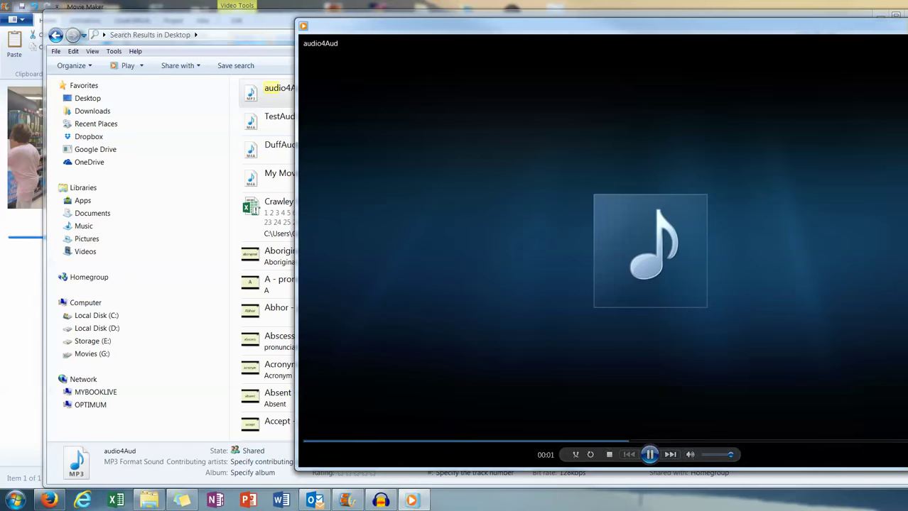
- Drag audio4Aud.mp3 into Audacity as a track and close Explorer
{"action": "left_click_drag", "start_coordinate": [601, 23], "coordinate": [907, 42]}
{"action": "left_click_drag", "start_coordinate": [718, 106], "coordinate": [263, 224]}
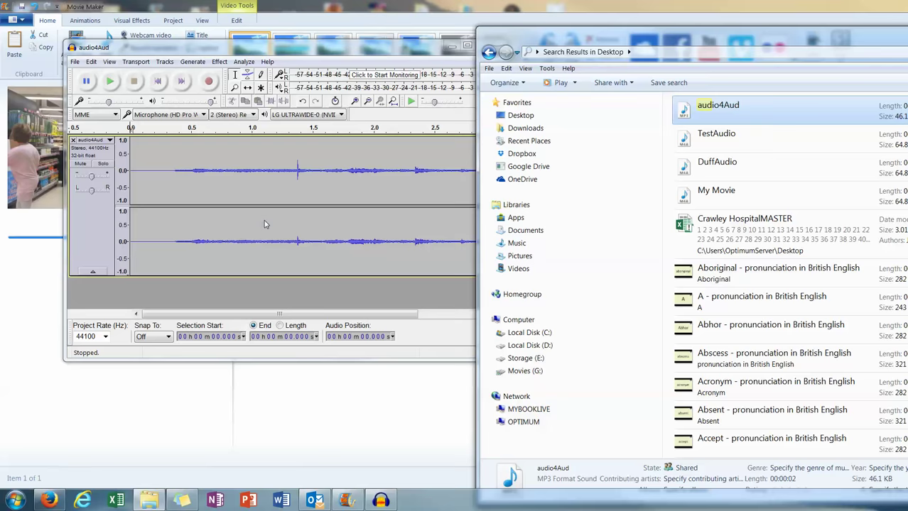
{"action": "left_click_drag", "start_coordinate": [881, 37], "coordinate": [564, 26]}
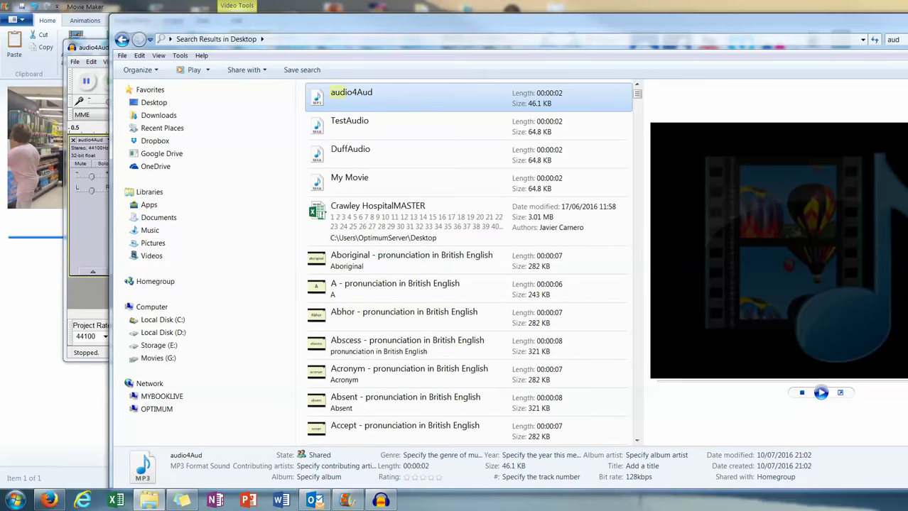
{"action": "key", "text": "alt+F4"}
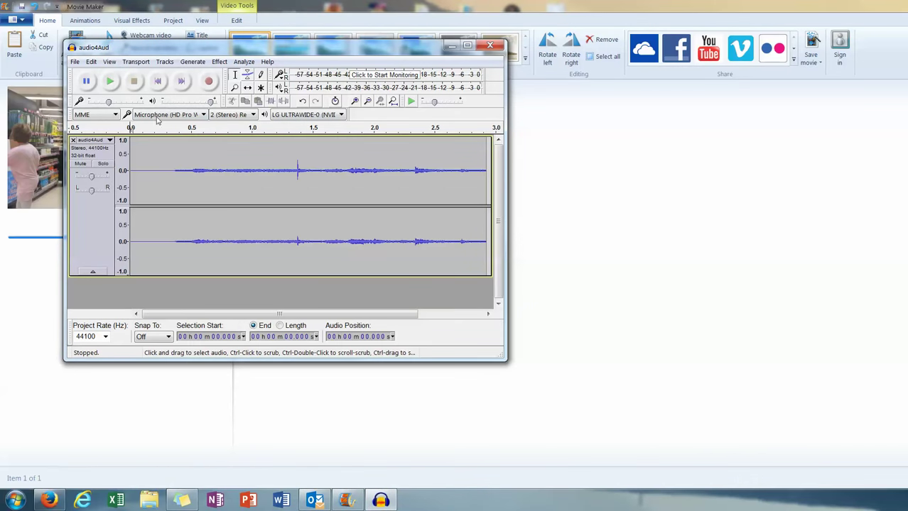
- Play the imported audio4Aud track and enlarge the Audacity window
{"action": "left_click", "coordinate": [118, 83]}
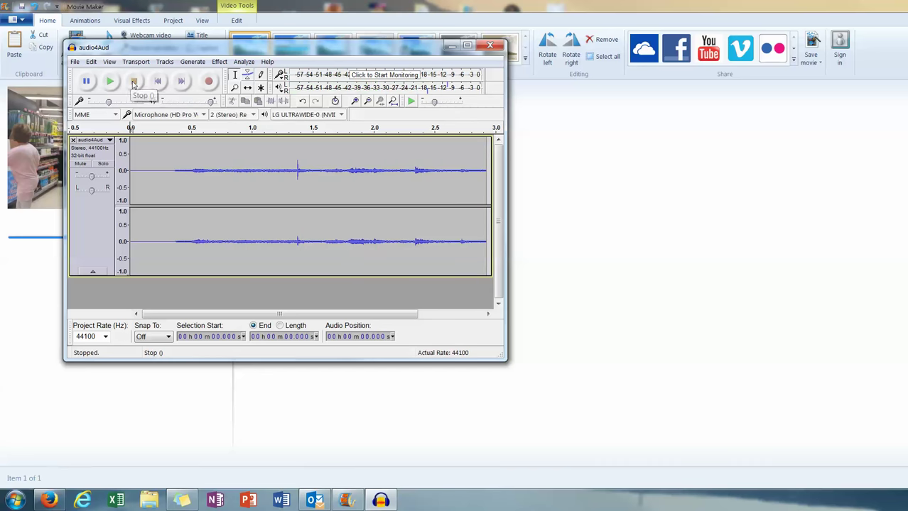
{"action": "left_click_drag", "start_coordinate": [465, 46], "coordinate": [477, 27]}
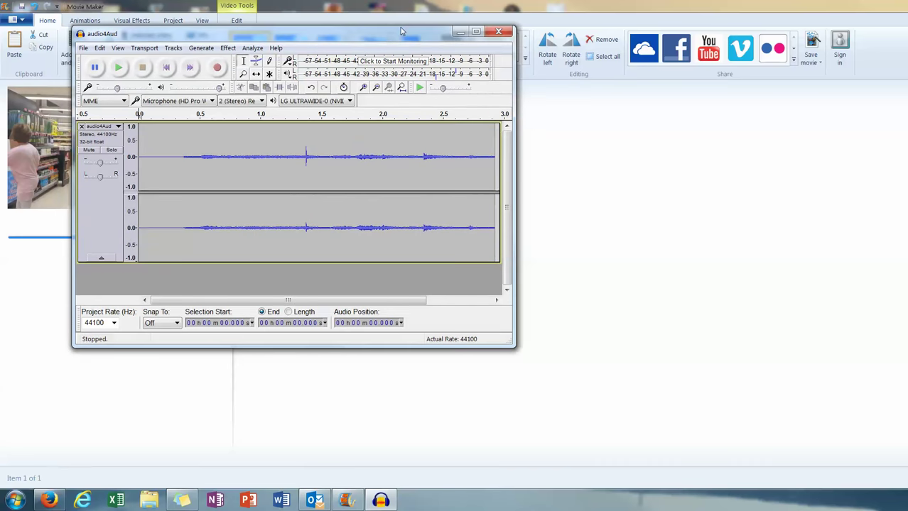
{"action": "left_click_drag", "start_coordinate": [518, 341], "coordinate": [847, 488]}
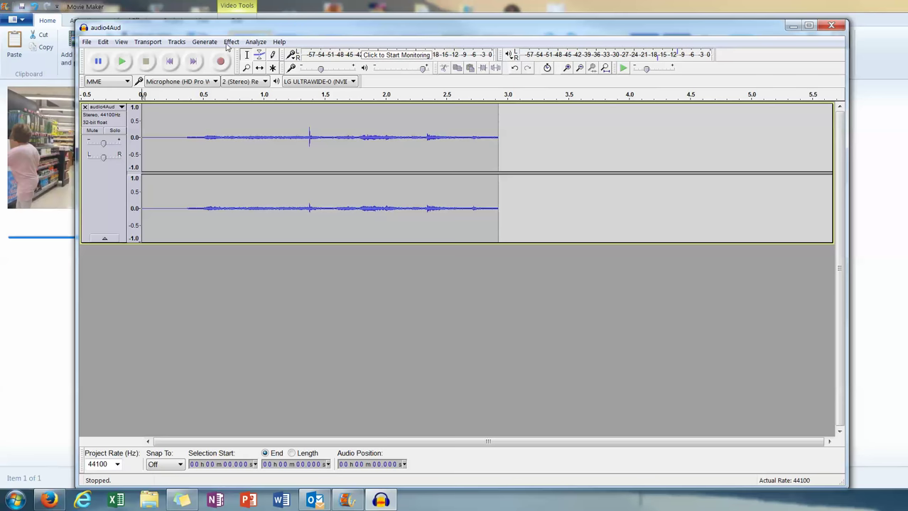
- Zoom the waveform vertically and select the quiet start from 0.023 to 0.288 s
{"action": "left_click", "coordinate": [135, 133]}
{"action": "left_click", "coordinate": [148, 121]}
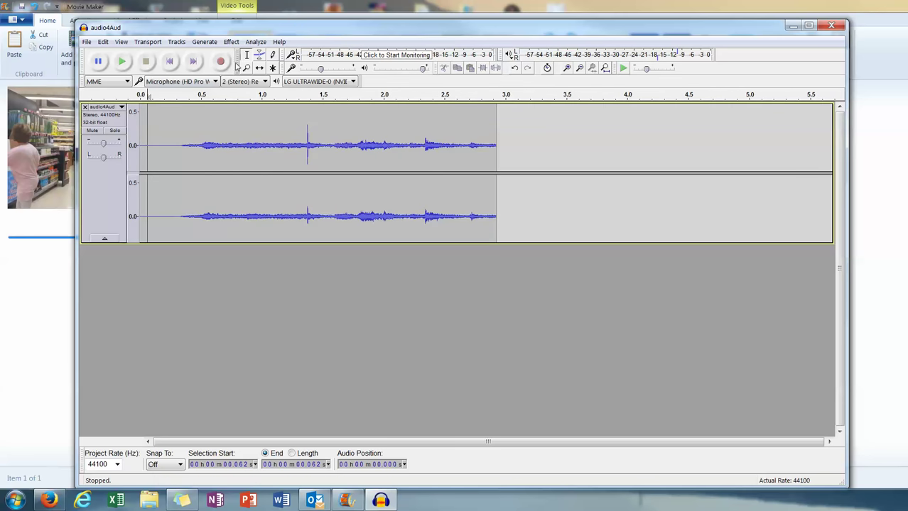
{"action": "left_click", "coordinate": [125, 63]}
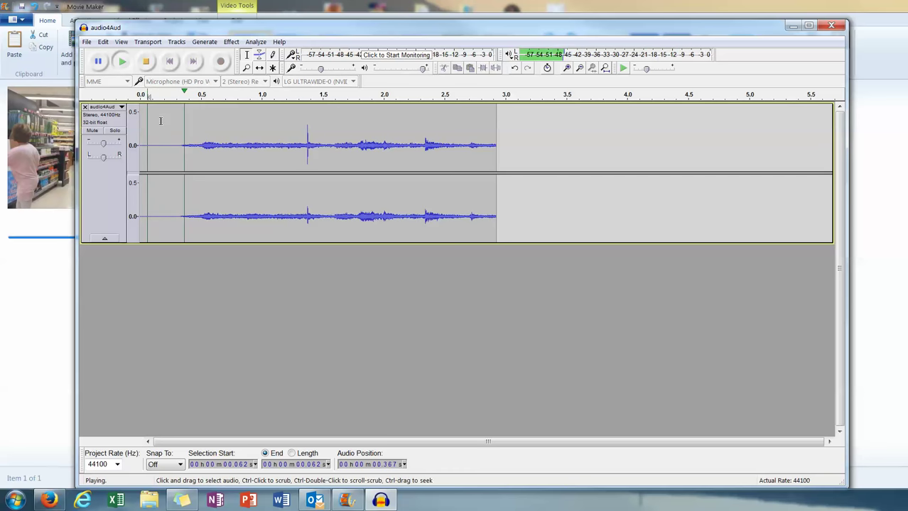
{"action": "left_click", "coordinate": [154, 127]}
{"action": "left_click", "coordinate": [146, 61]}
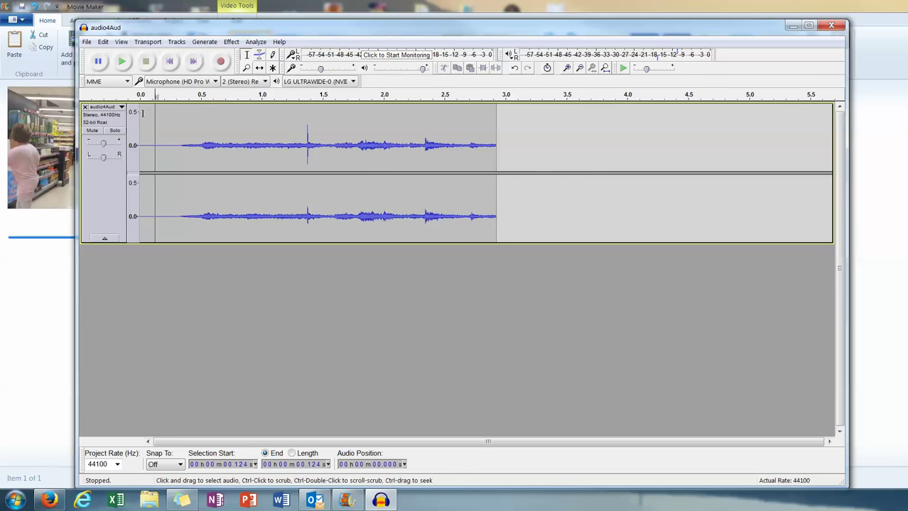
{"action": "left_click", "coordinate": [142, 113]}
{"action": "left_click_drag", "start_coordinate": [142, 113], "coordinate": [174, 119]}
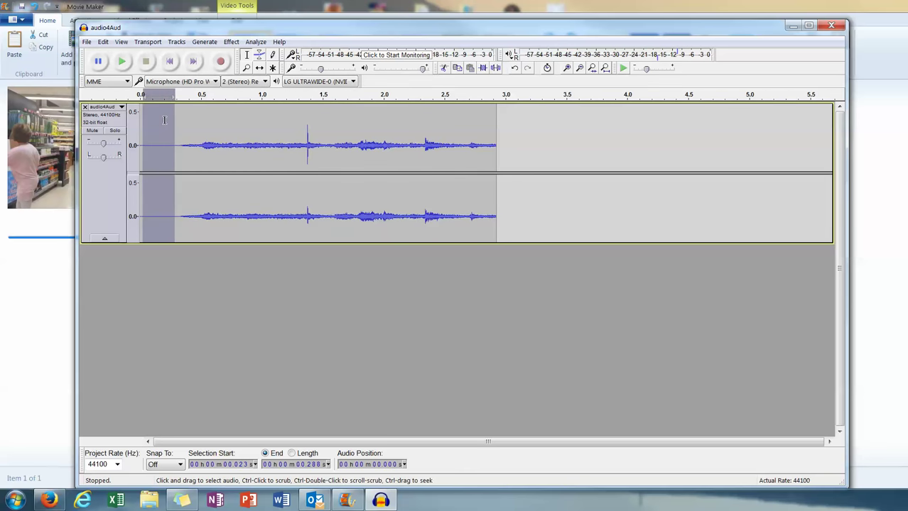
{"action": "left_click", "coordinate": [232, 42]}
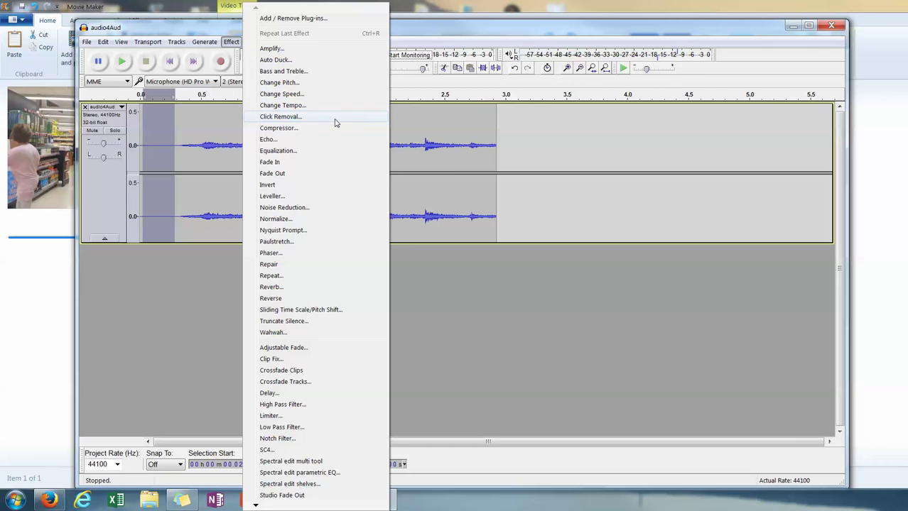
- Capture a noise profile from the quiet opening audio, then clear the short selection at the clip start
{"action": "left_click", "coordinate": [355, 207]}
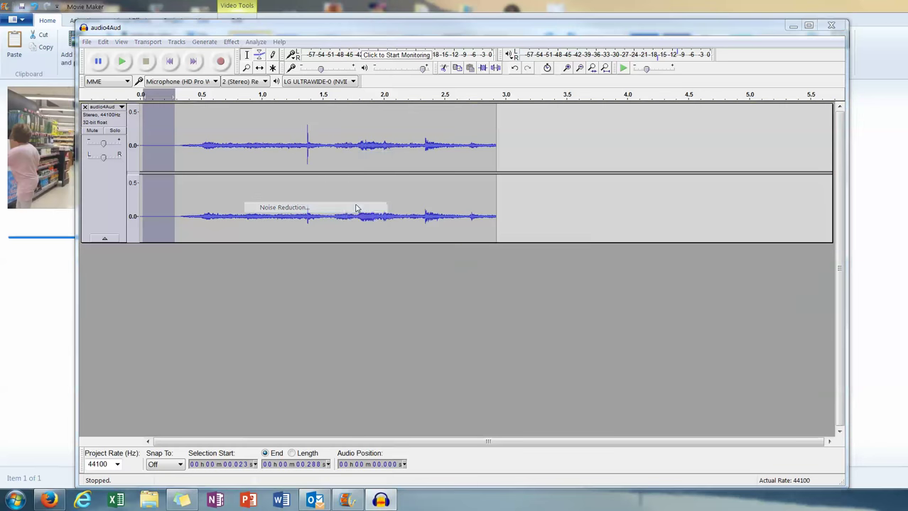
{"action": "left_click", "coordinate": [481, 211]}
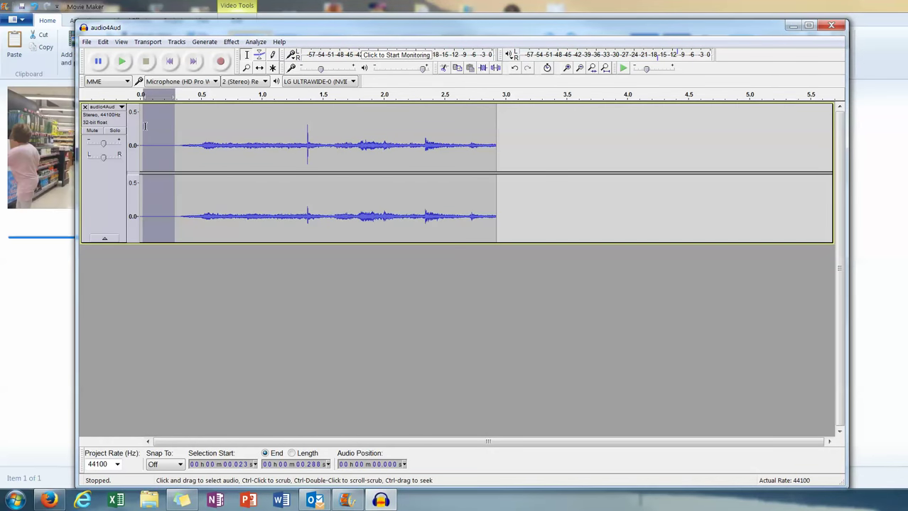
{"action": "mouse_move", "coordinate": [143, 126]}
{"action": "left_mouse_down"}
{"action": "mouse_move", "coordinate": [166, 127]}
{"action": "mouse_move", "coordinate": [145, 129]}
{"action": "left_mouse_up"}
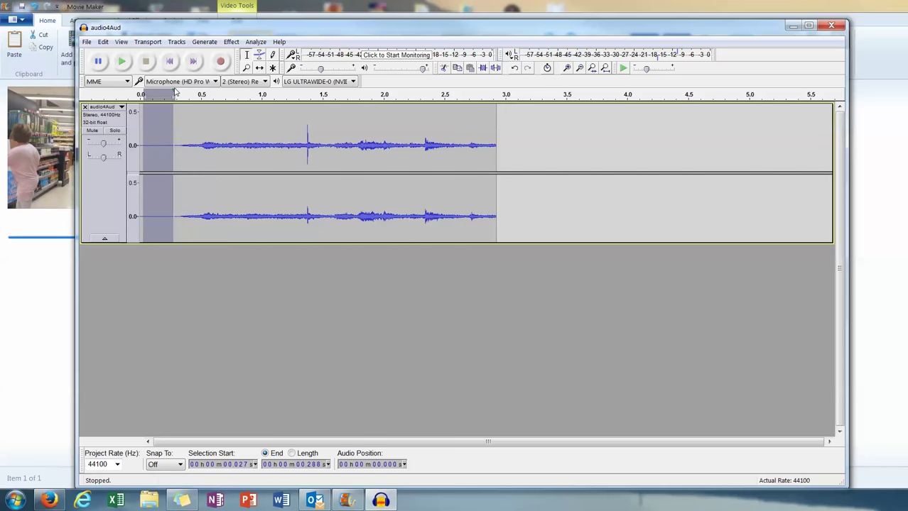
{"action": "left_click", "coordinate": [171, 128]}
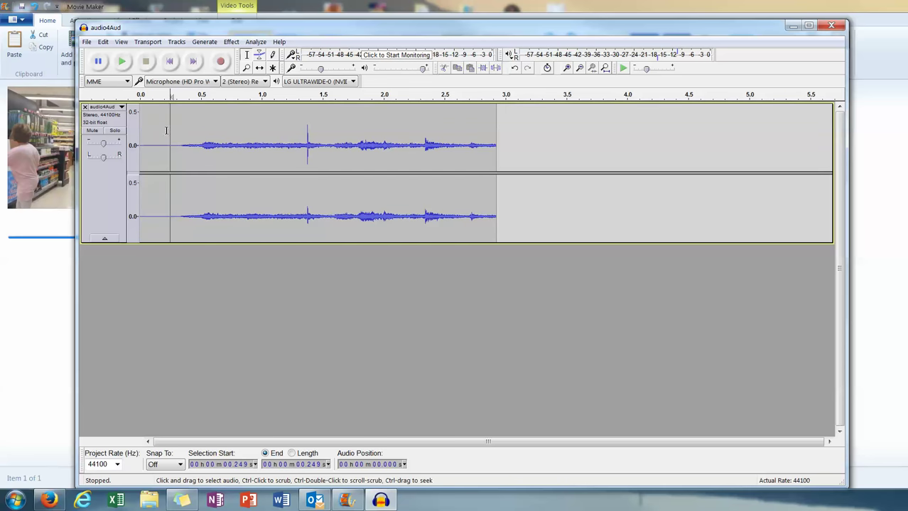
- Apply Noise Reduction (12 dB, sensitivity 6.00, smoothing 0) to the whole audio4Aud clip
{"action": "left_click", "coordinate": [142, 116]}
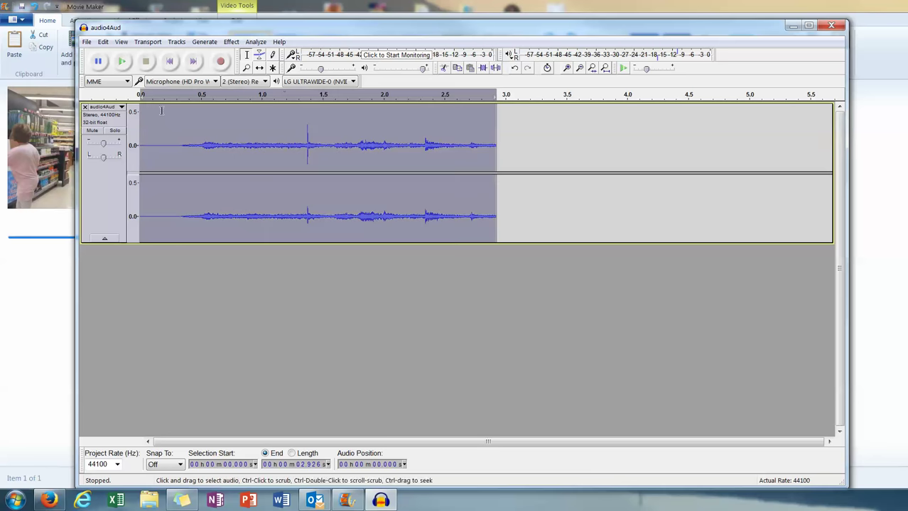
{"action": "double_click", "coordinate": [142, 118]}
{"action": "left_click", "coordinate": [233, 42]}
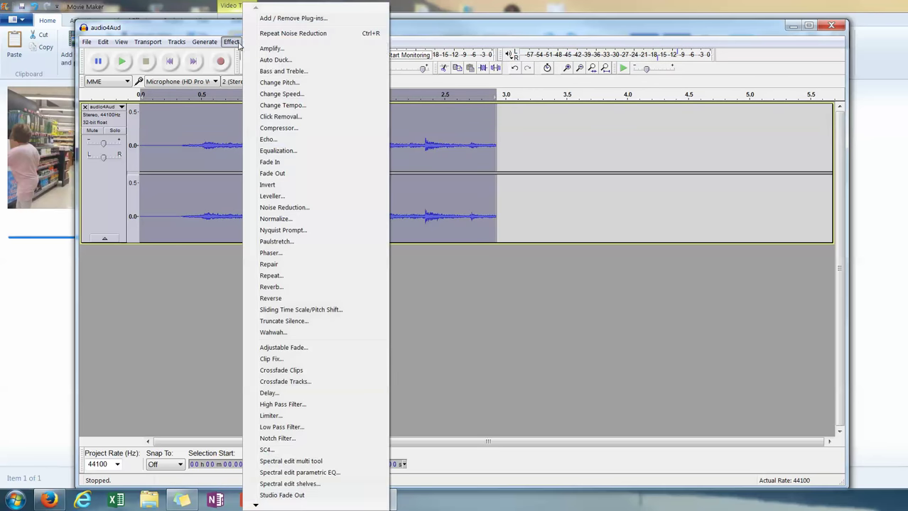
{"action": "left_click", "coordinate": [346, 209]}
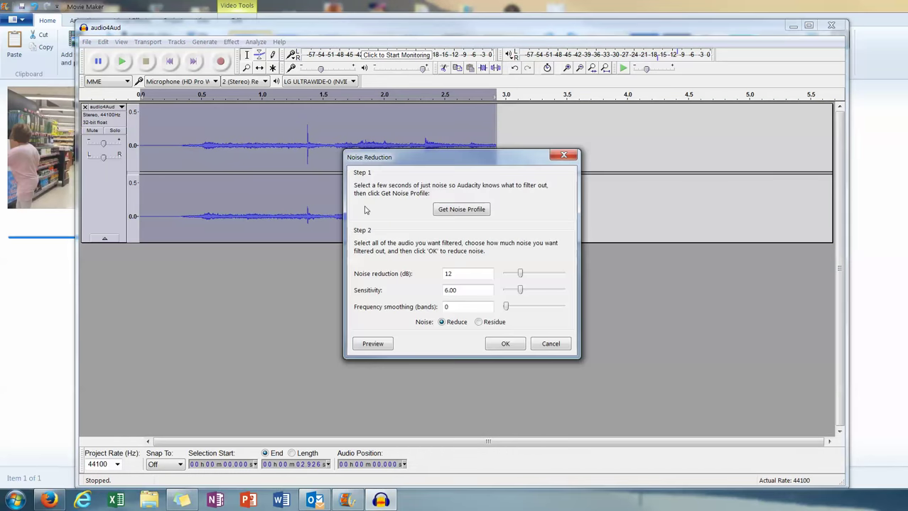
{"action": "left_click", "coordinate": [505, 344]}
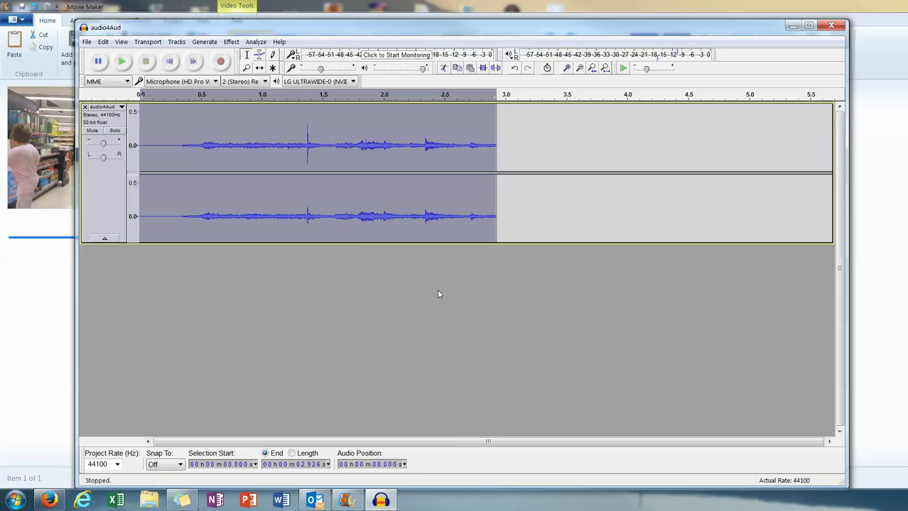
- Play back the cleaned audio from near the beginning, then deselect the track
{"action": "left_click", "coordinate": [122, 64]}
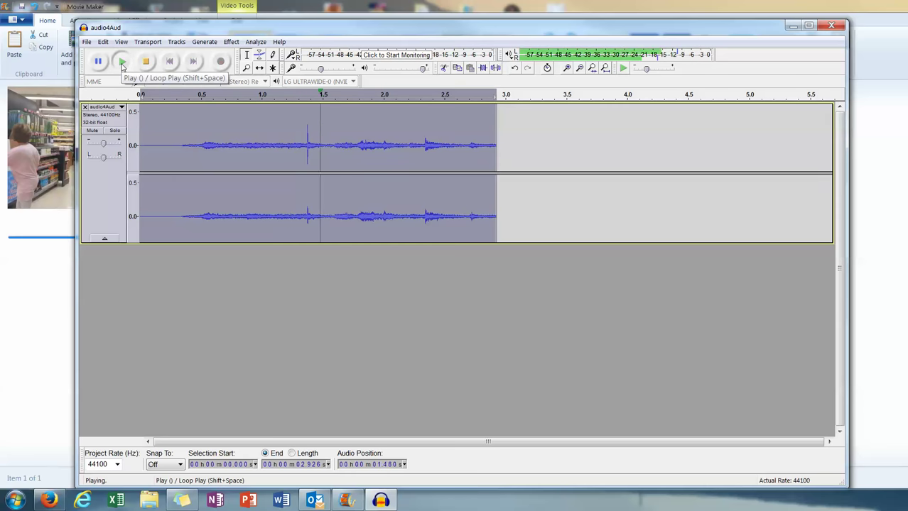
{"action": "left_click", "coordinate": [181, 95]}
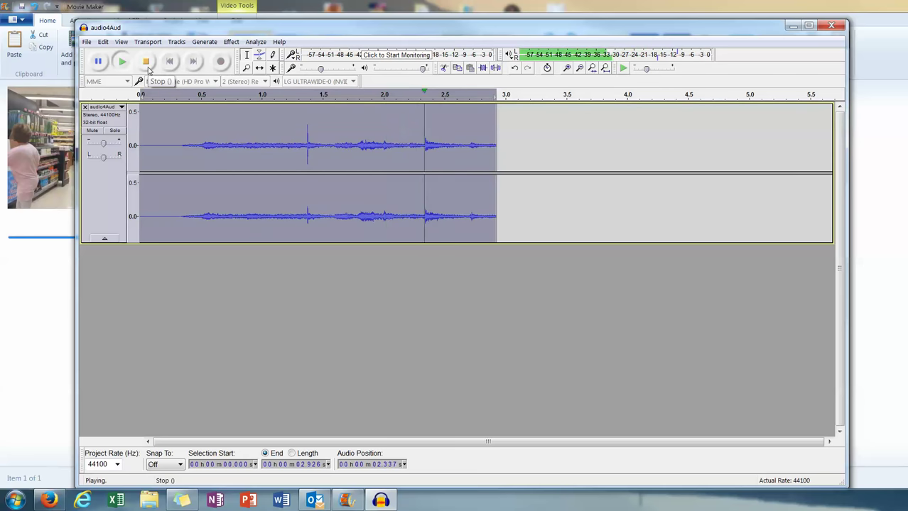
{"action": "left_click", "coordinate": [263, 328]}
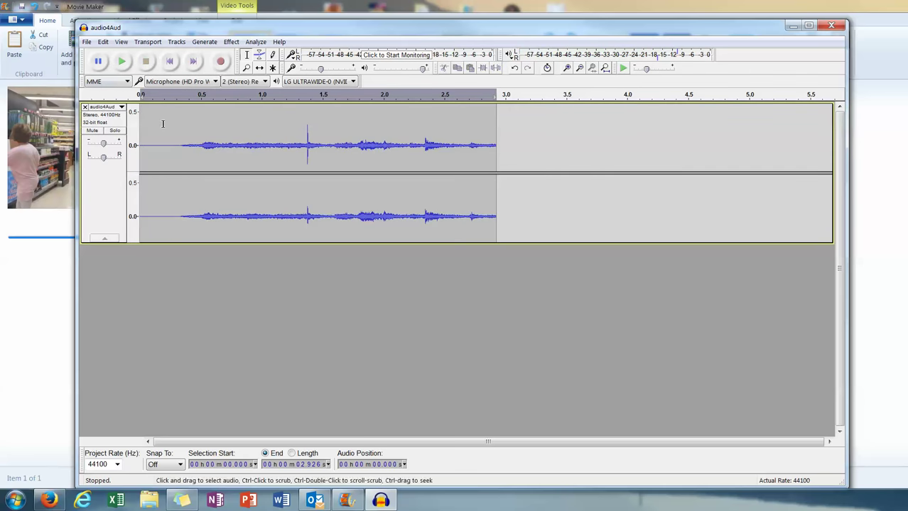
- Export the cleaned audio as FinishedAudio MP3 to the Desktop, then quit Audacity without saving
{"action": "left_click", "coordinate": [86, 41]}
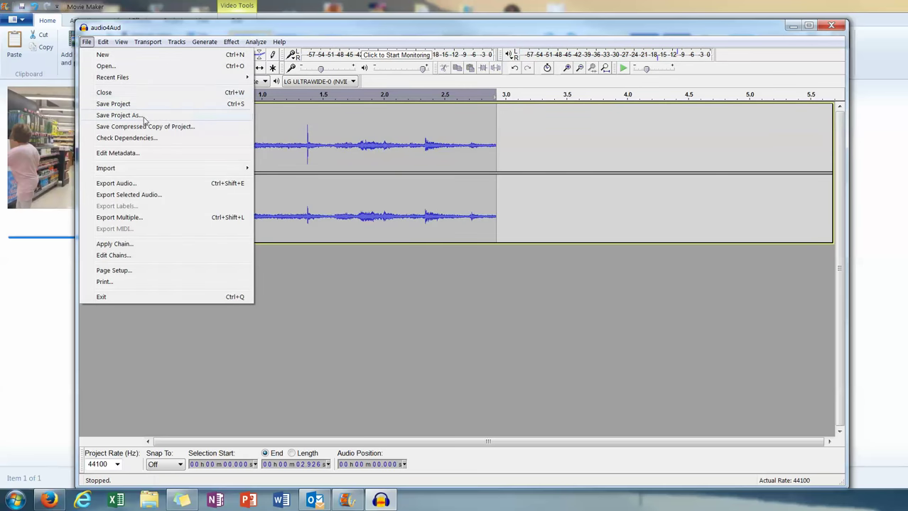
{"action": "left_click", "coordinate": [150, 183]}
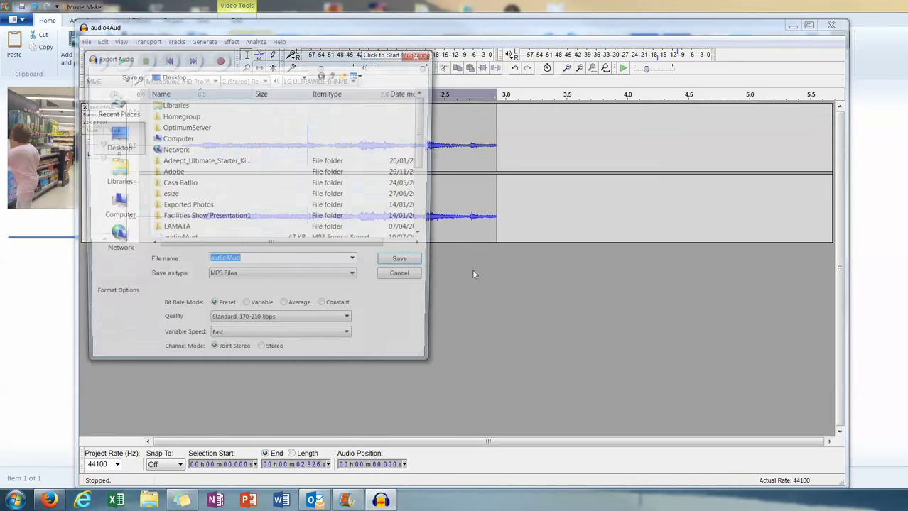
{"action": "type", "text": "FinishedAudio"}
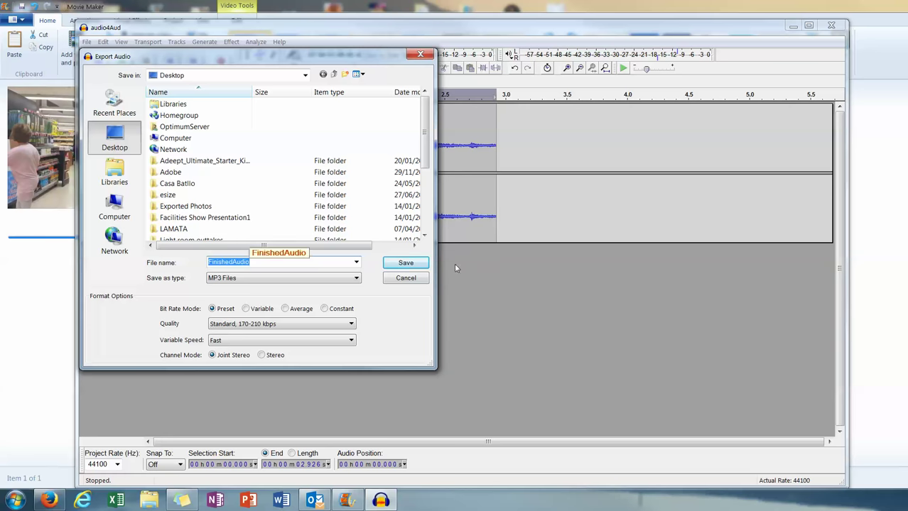
{"action": "left_click", "coordinate": [405, 262]}
{"action": "left_click", "coordinate": [487, 281]}
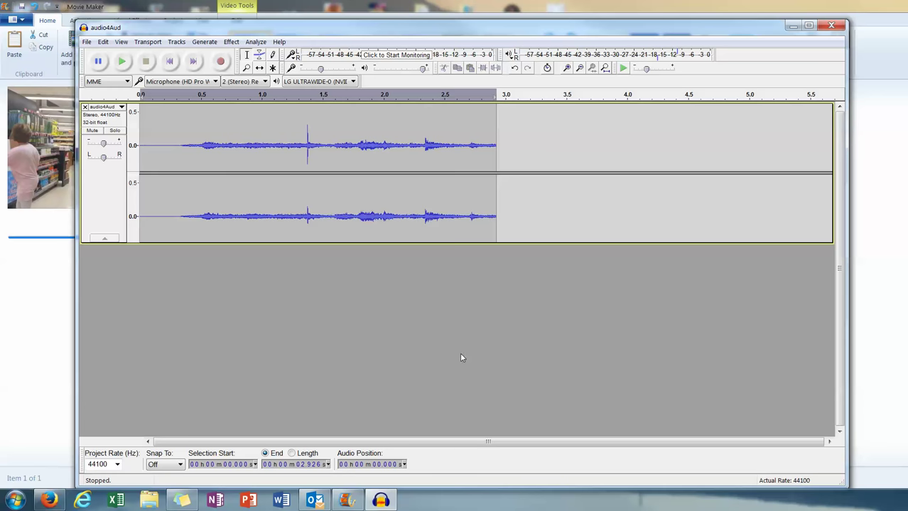
{"action": "left_click", "coordinate": [840, 27]}
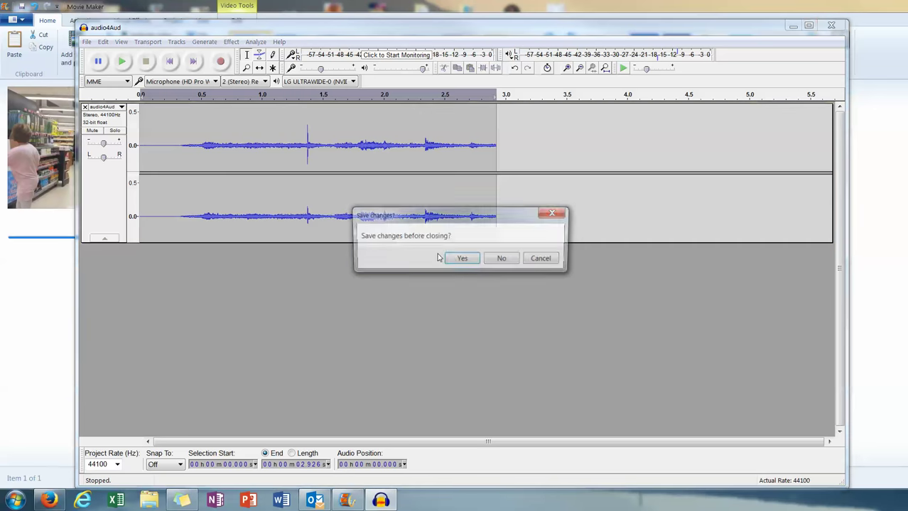
{"action": "left_click", "coordinate": [502, 259]}
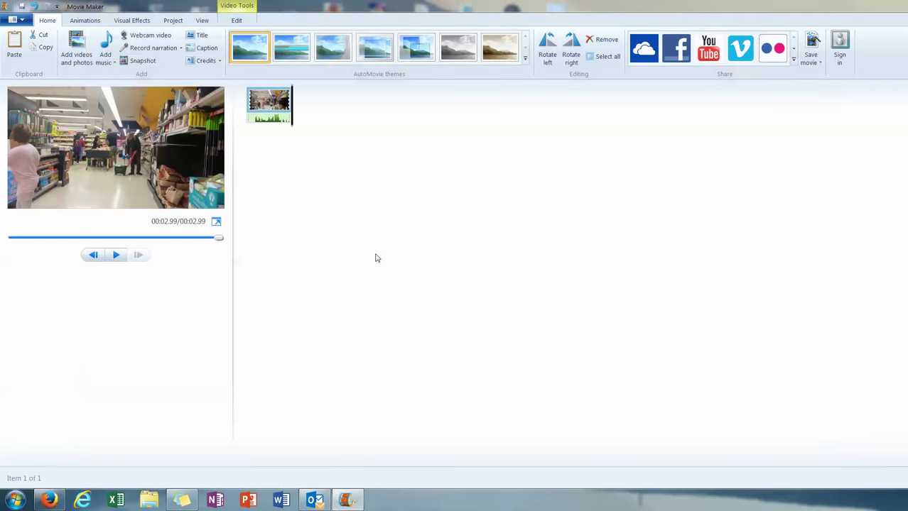
- Remove the old music track from the supermarket clip and show the Add music options
{"action": "right_click", "coordinate": [286, 120]}
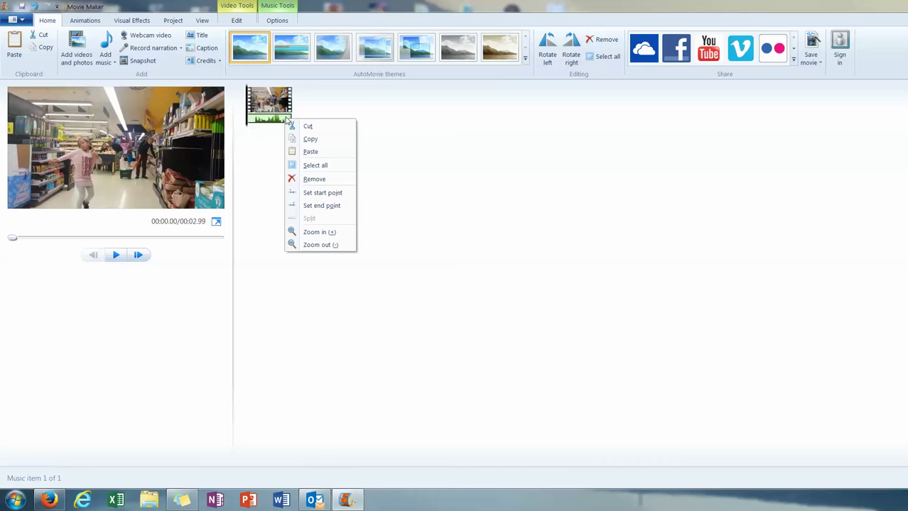
{"action": "left_click", "coordinate": [337, 132]}
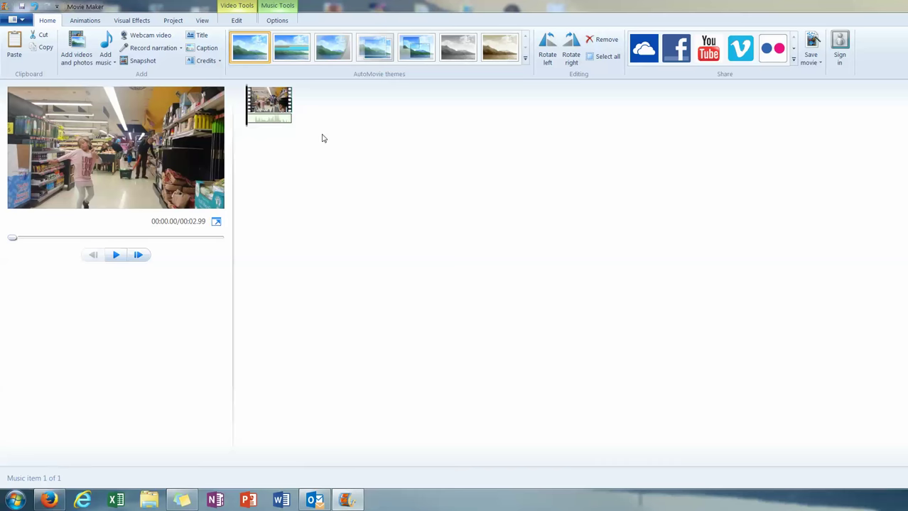
{"action": "right_click", "coordinate": [286, 122]}
{"action": "left_click", "coordinate": [331, 179]}
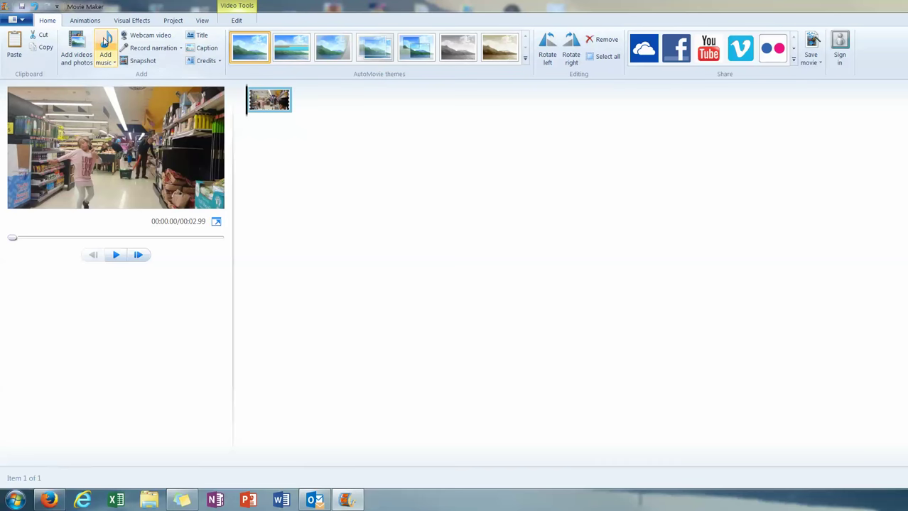
{"action": "left_click", "coordinate": [104, 62]}
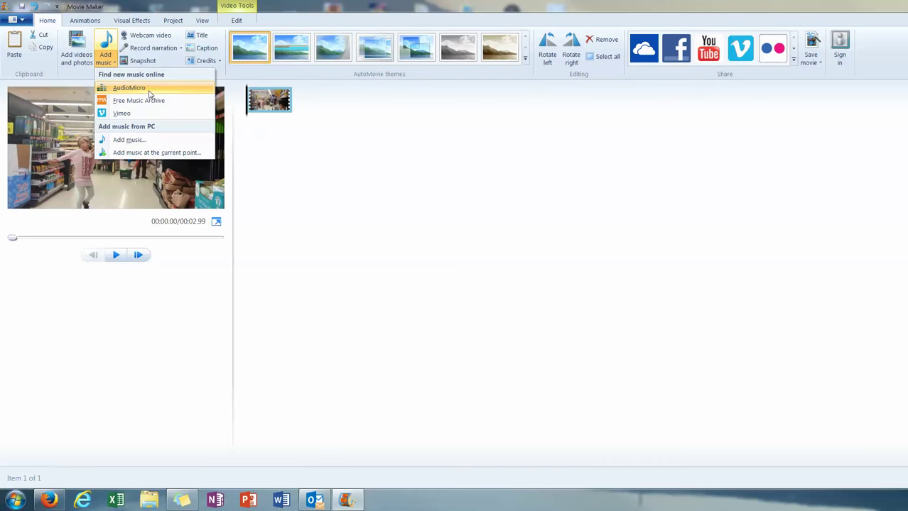
- Add the FinishedAudio MP3 from the Desktop as the supermarket clip's music track
{"action": "left_click", "coordinate": [155, 141]}
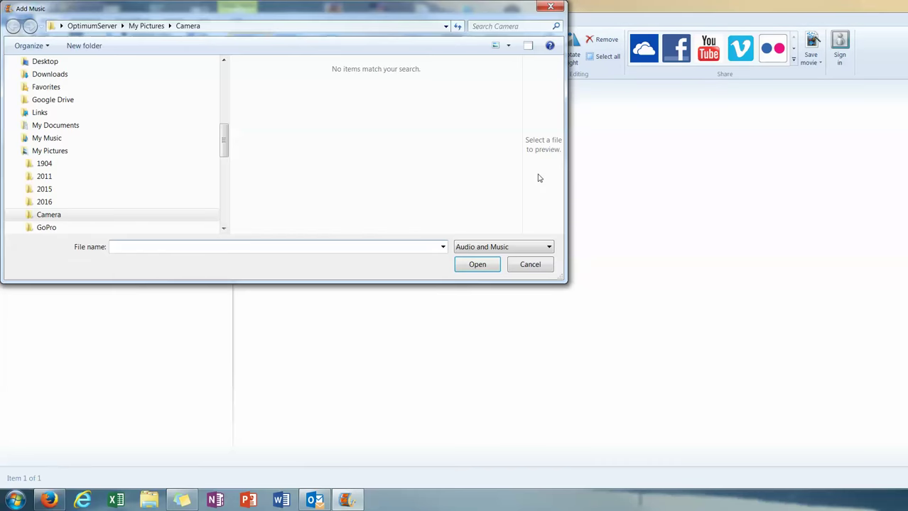
{"action": "left_click", "coordinate": [225, 63]}
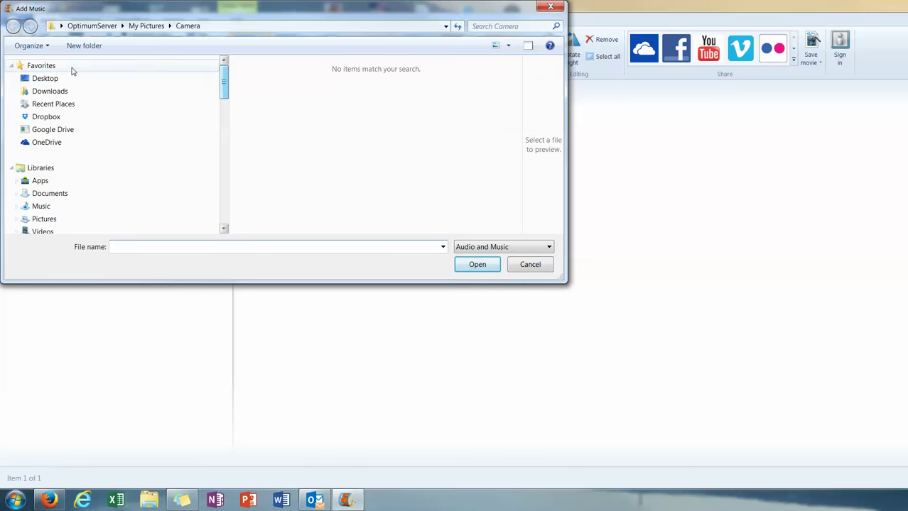
{"action": "left_click", "coordinate": [47, 79]}
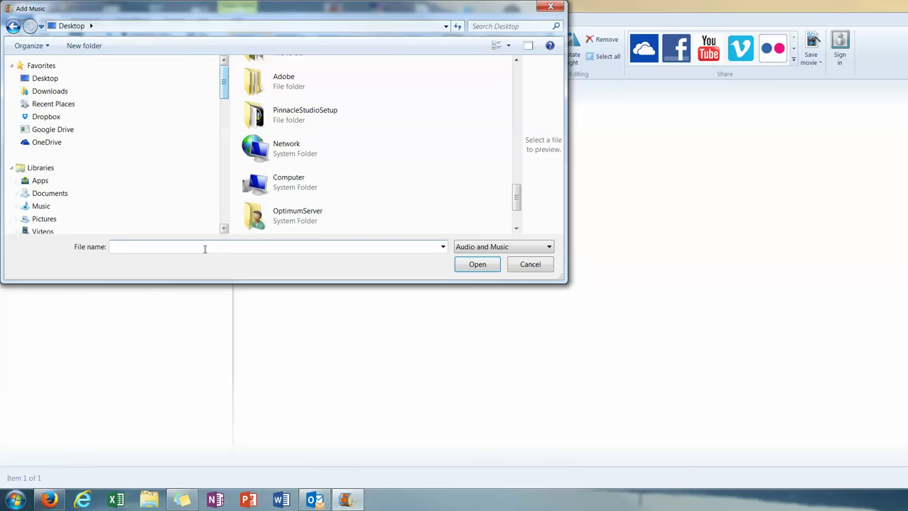
{"action": "type", "text": "a"}
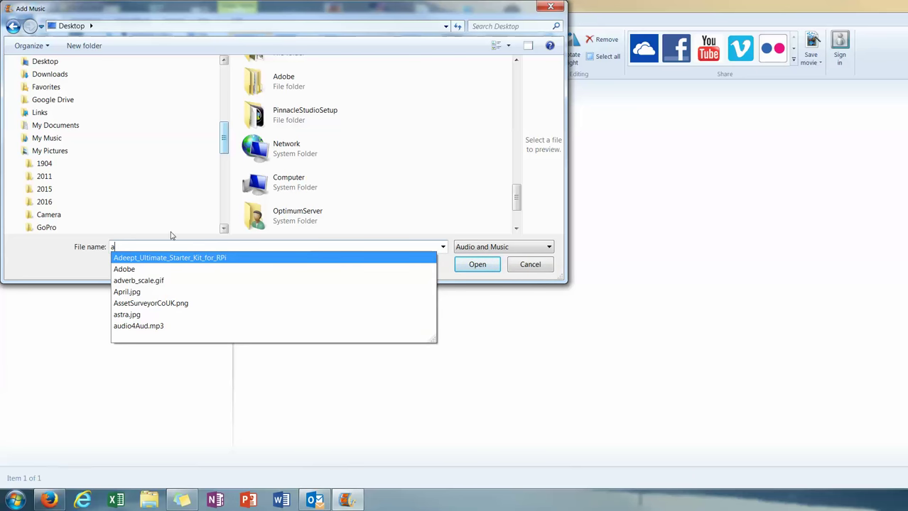
{"action": "key", "text": "BackSpace"}
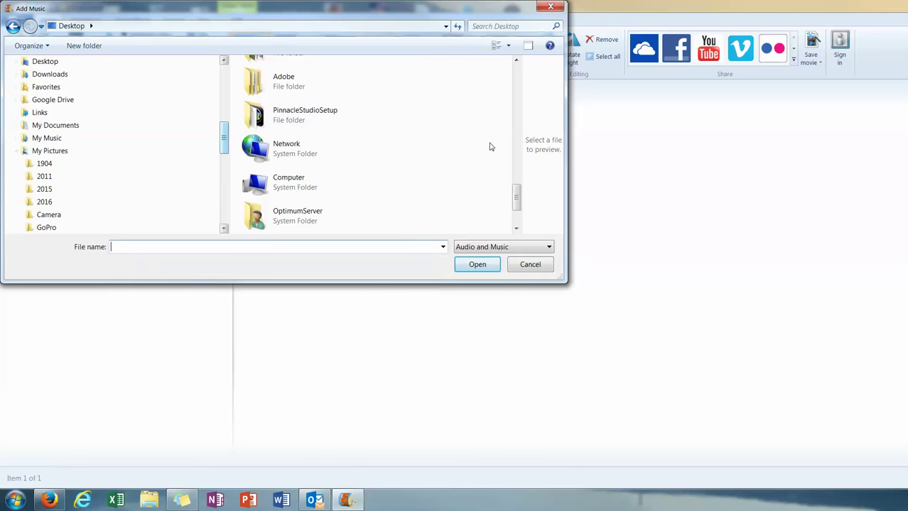
{"action": "left_click_drag", "start_coordinate": [517, 196], "coordinate": [530, 107]}
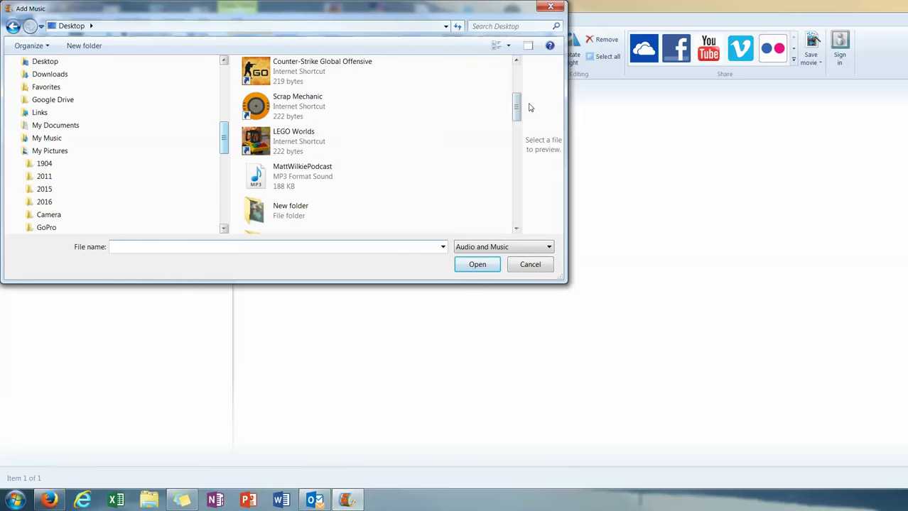
{"action": "scroll", "coordinate": [376, 92], "scroll_direction": "up", "scroll_amount": 5}
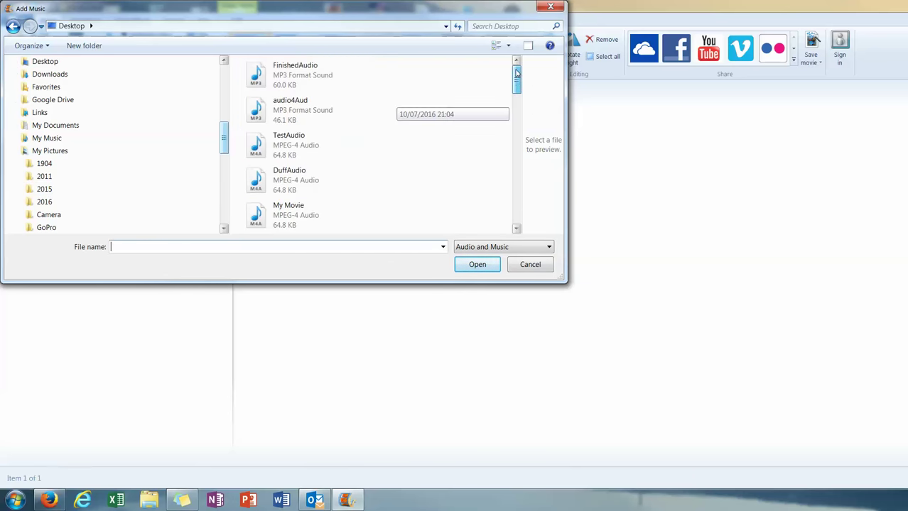
{"action": "double_click", "coordinate": [362, 79]}
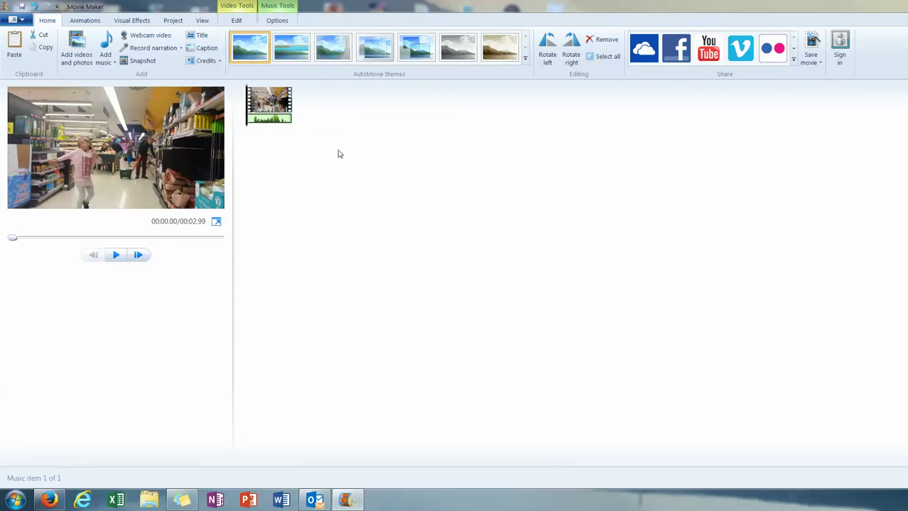
{"action": "left_click", "coordinate": [116, 256]}
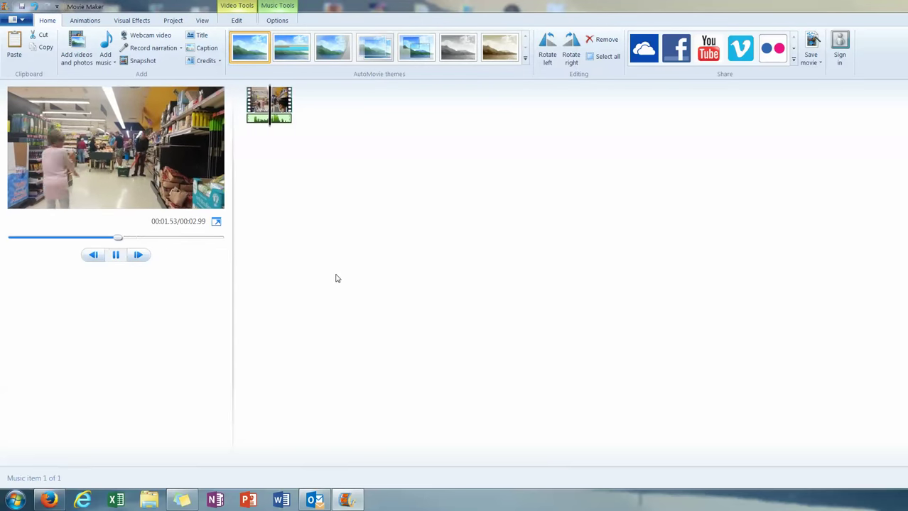